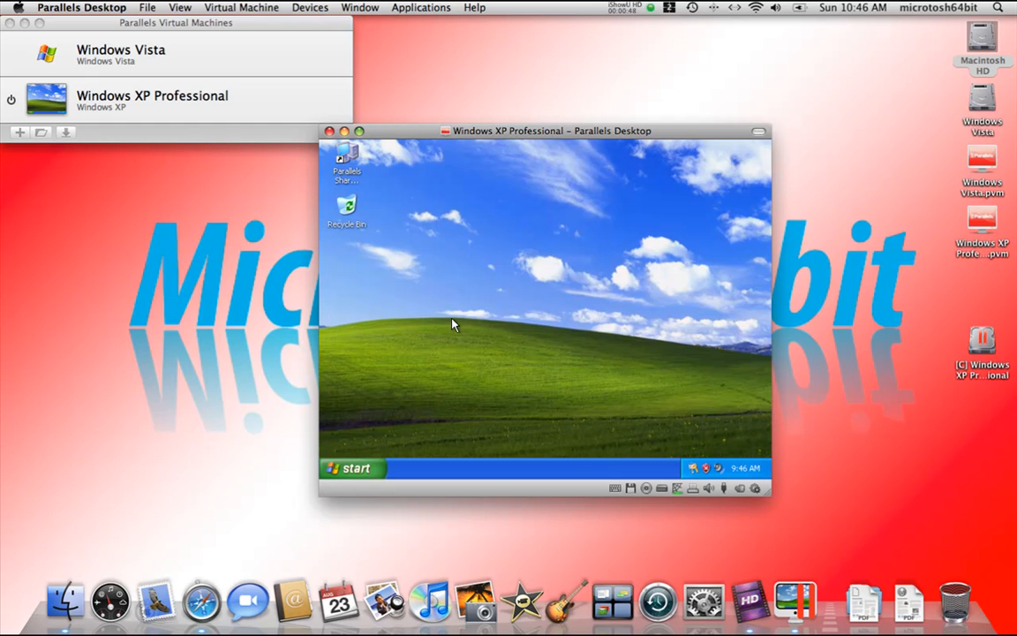
Show the Windows XP Professional virtual machine in full screen and return it to a window.
{"action": "key", "text": "alt+Return"}
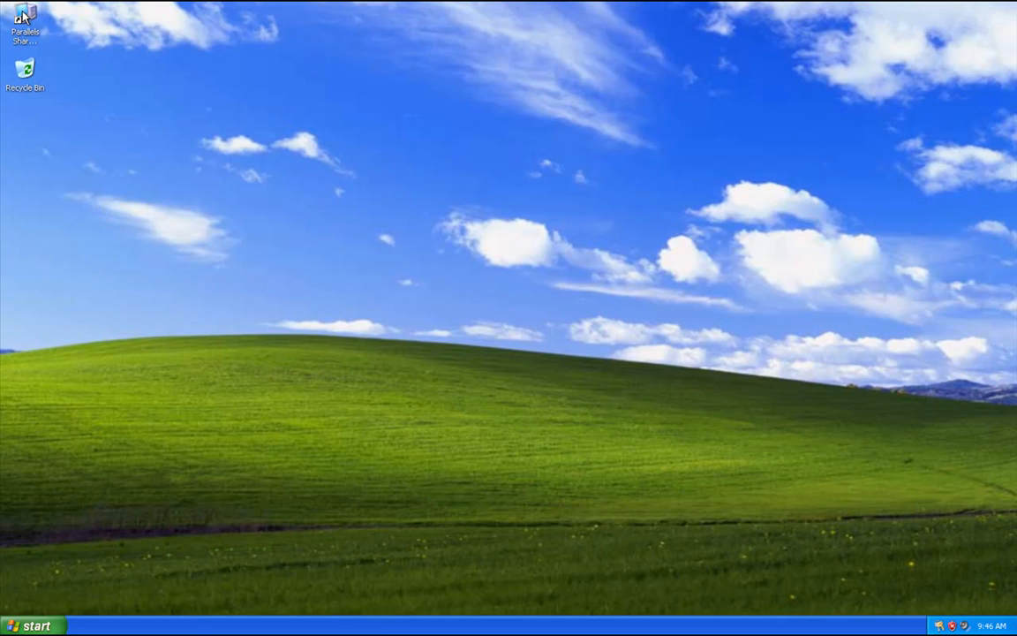
{"action": "left_click", "coordinate": [27, 44]}
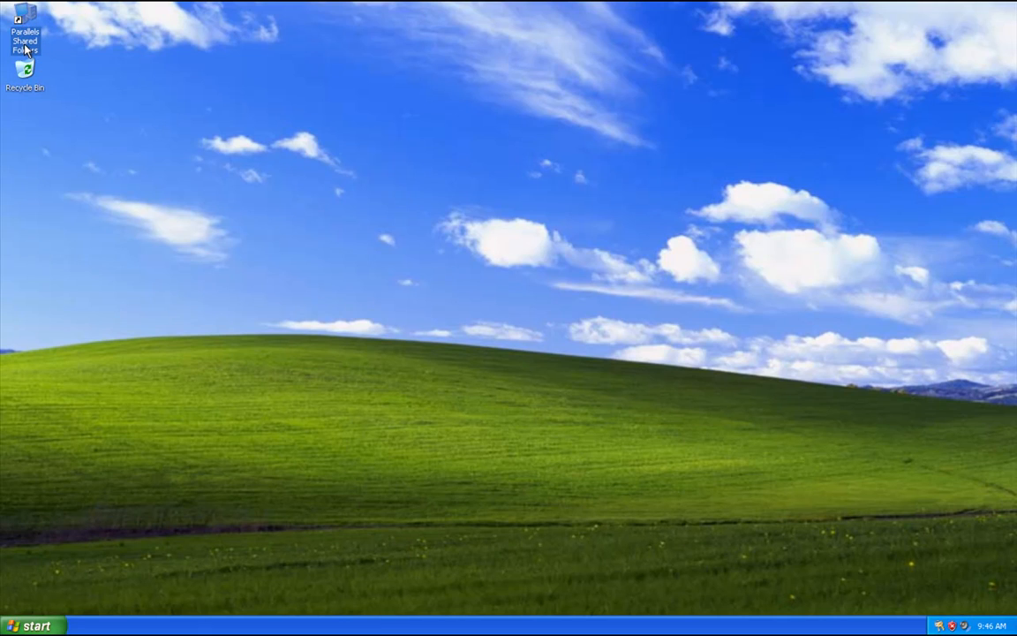
{"action": "left_click", "coordinate": [126, 48]}
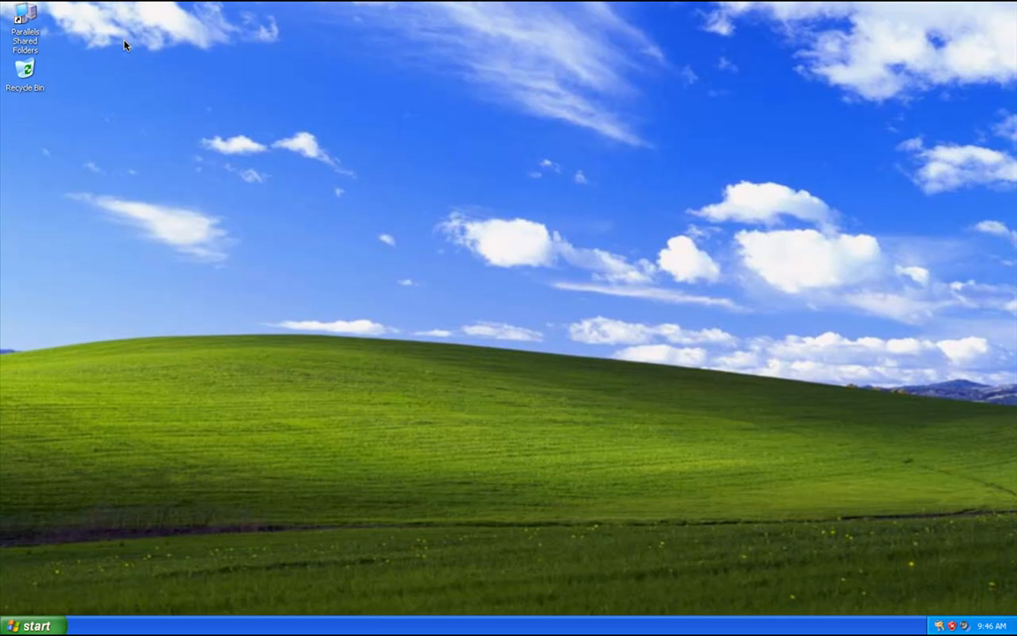
{"action": "key", "text": "ctrl+alt+Return"}
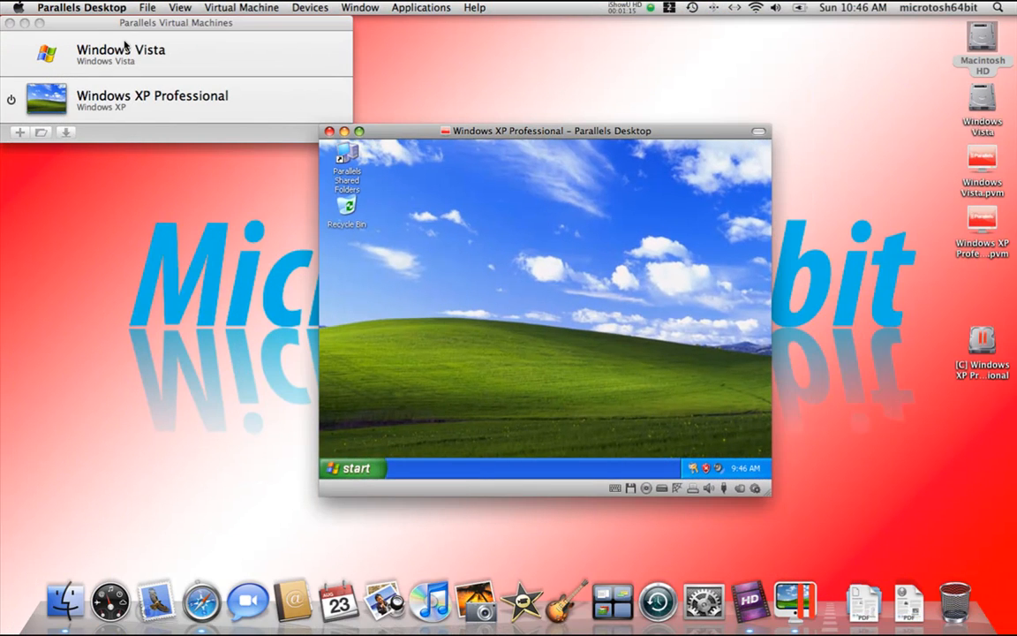
Open the Parallels Desktop preferences and move the dialog over the Windows XP Professional window.
{"action": "left_click", "coordinate": [81, 21]}
{"action": "left_click", "coordinate": [422, 133]}
{"action": "left_click", "coordinate": [17, 7]}
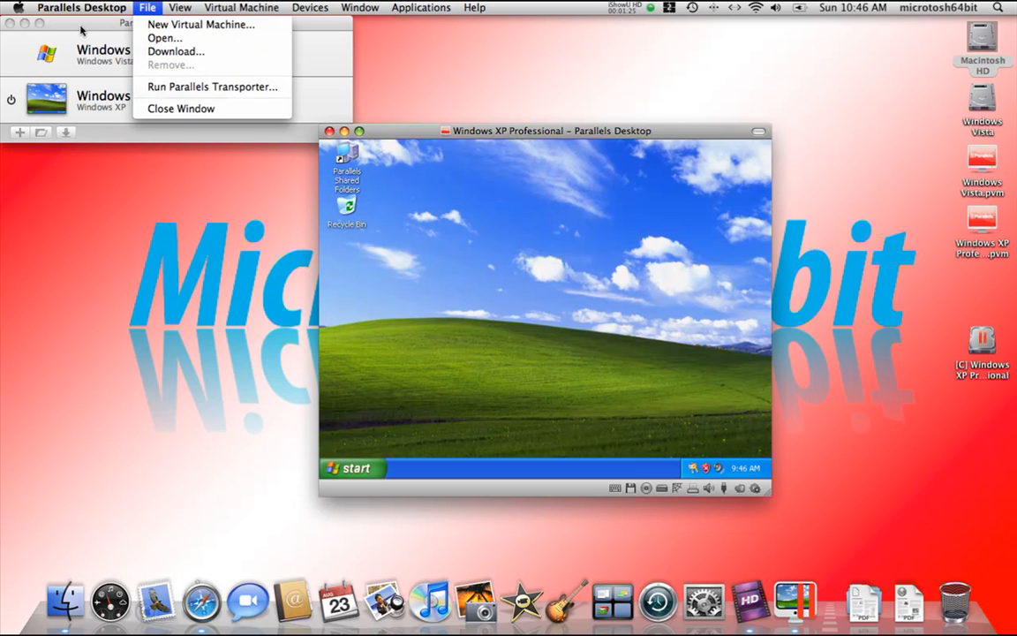
{"action": "left_click", "coordinate": [75, 28]}
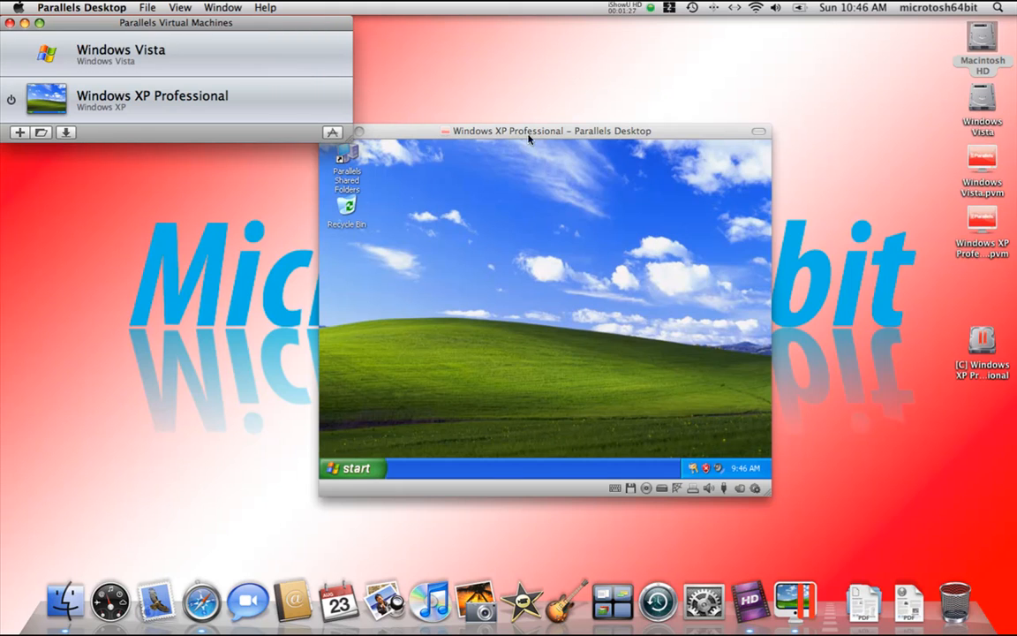
{"action": "left_click", "coordinate": [460, 131]}
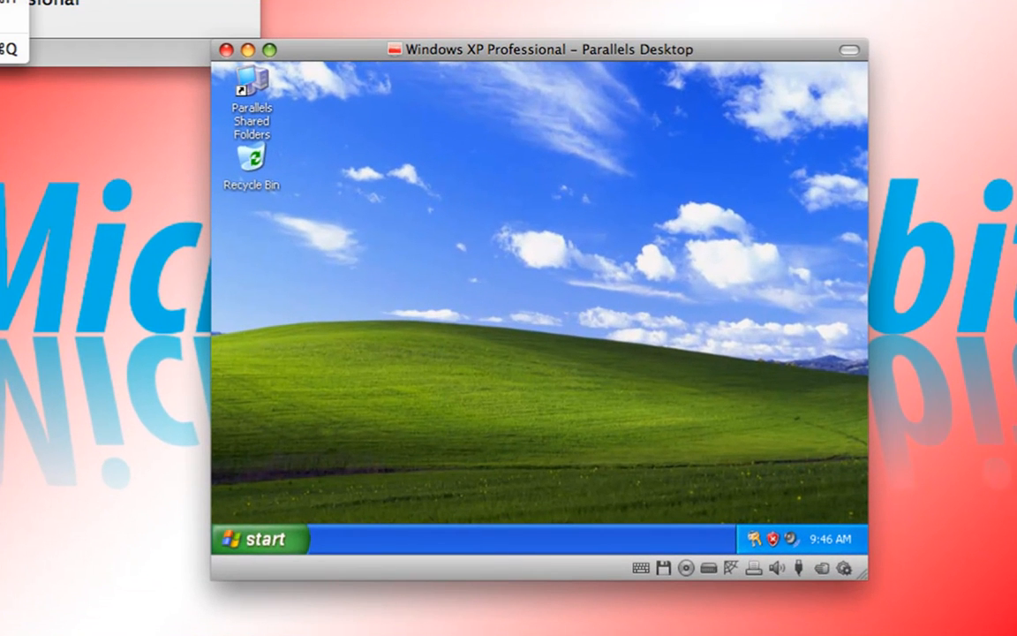
{"action": "left_click", "coordinate": [5, 1]}
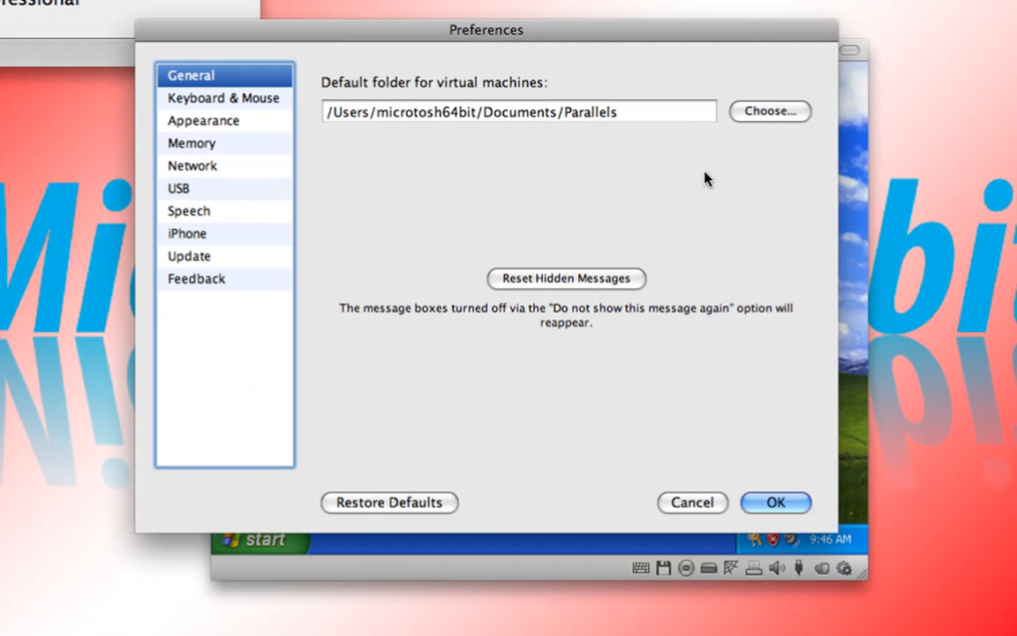
{"action": "left_click_drag", "start_coordinate": [513, 38], "coordinate": [556, 70]}
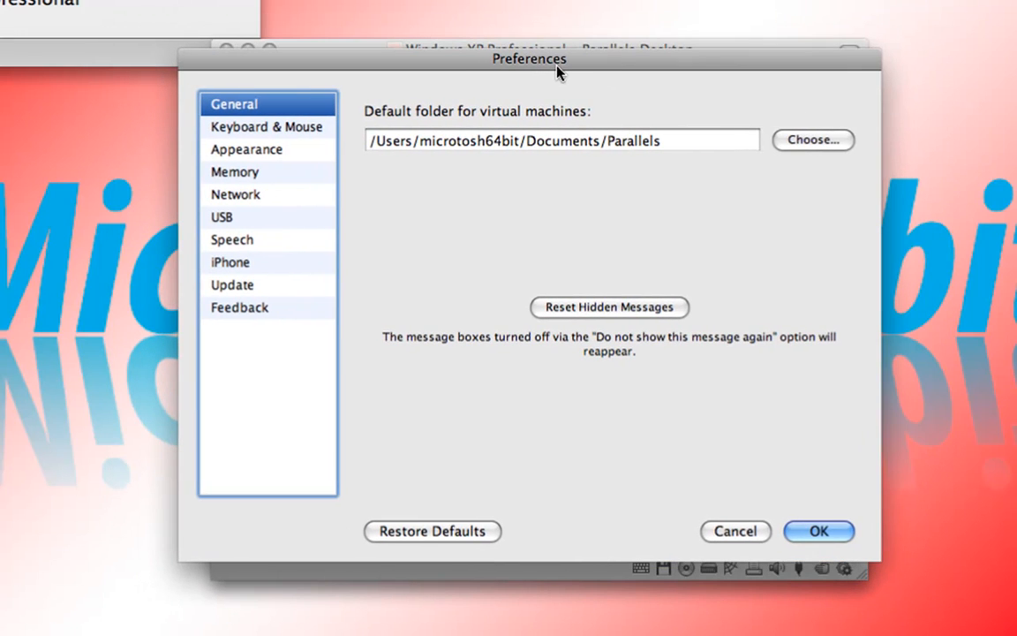
Examine the default folder path for virtual machines in the General preferences.
{"action": "left_click", "coordinate": [696, 140]}
{"action": "left_click_drag", "start_coordinate": [696, 141], "coordinate": [673, 141]}
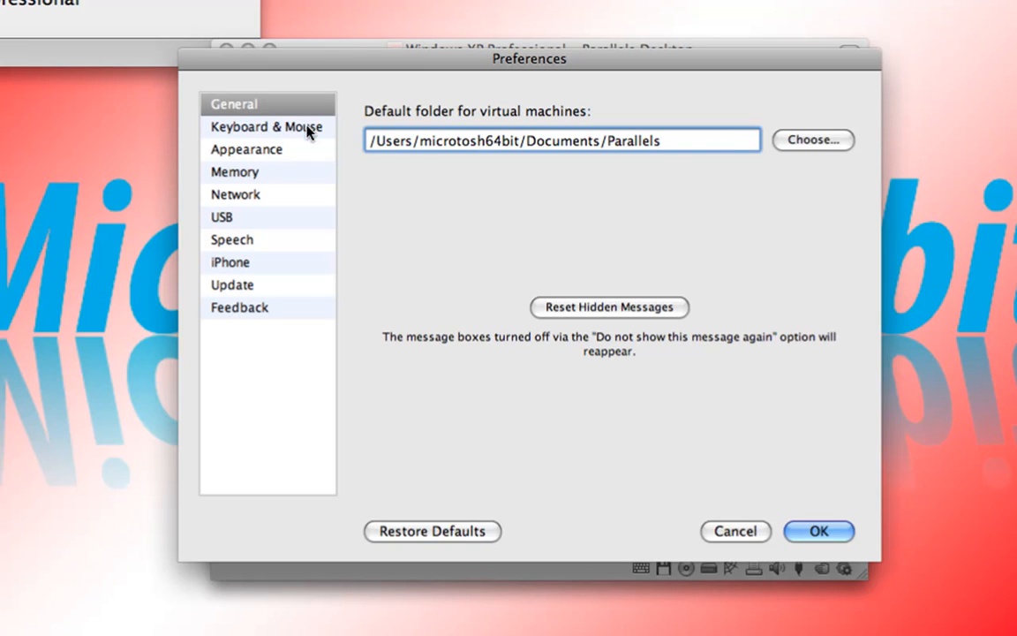
{"action": "left_click_drag", "start_coordinate": [710, 138], "coordinate": [367, 151]}
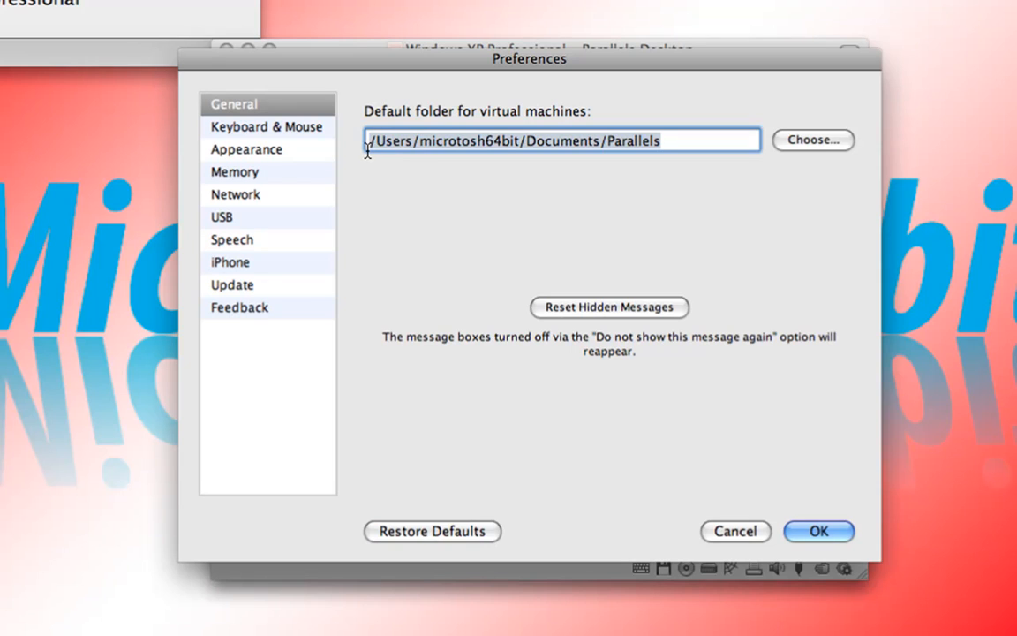
{"action": "left_click", "coordinate": [664, 142]}
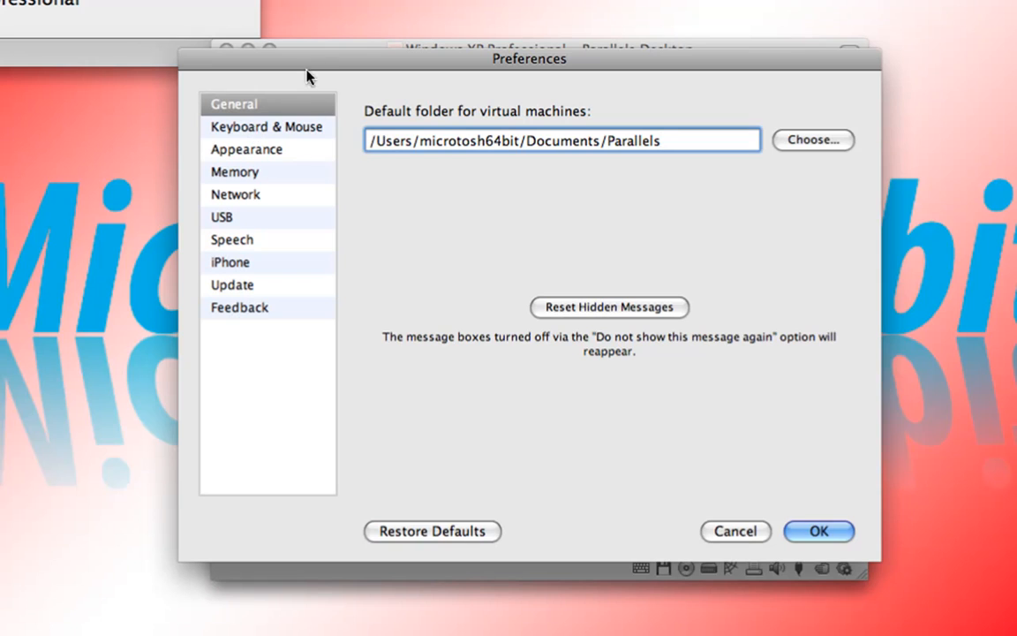
Examine the Parallels Desktop shortcuts of the Windows profile in the Keyboard & Mouse preferences.
{"action": "left_click", "coordinate": [253, 129]}
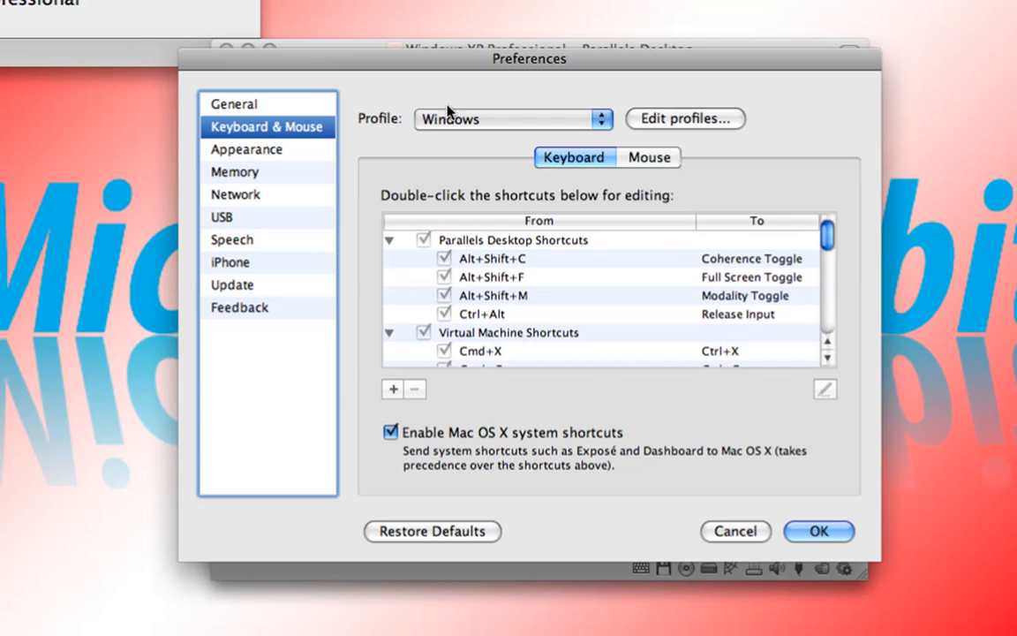
{"action": "mouse_move", "coordinate": [831, 245]}
{"action": "left_mouse_down"}
{"action": "mouse_move", "coordinate": [816, 326]}
{"action": "mouse_move", "coordinate": [822, 220]}
{"action": "mouse_move", "coordinate": [821, 252]}
{"action": "mouse_move", "coordinate": [814, 245]}
{"action": "left_mouse_up"}
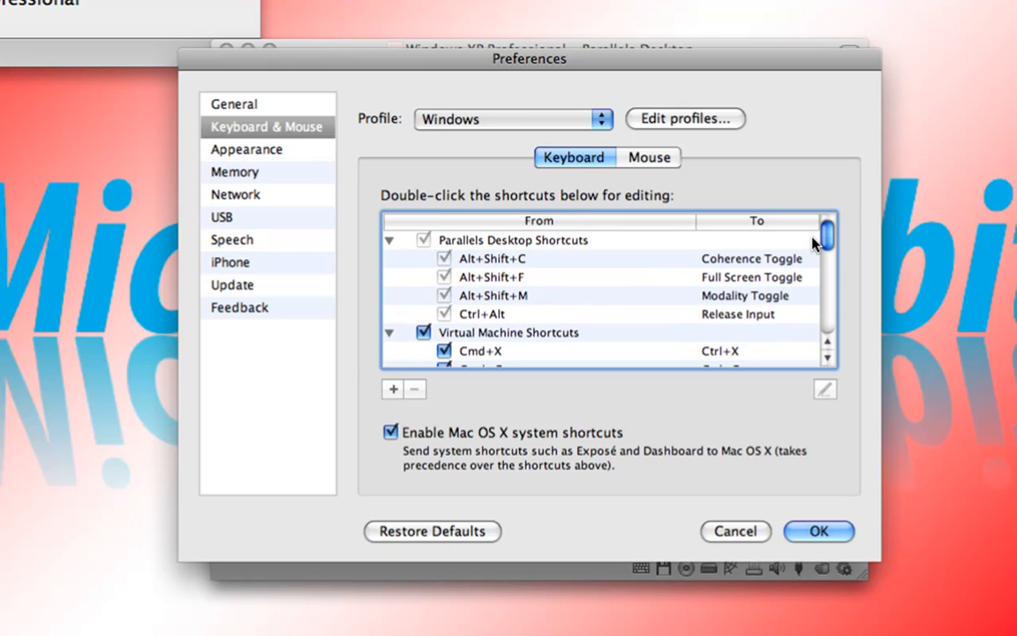
{"action": "left_click", "coordinate": [624, 274]}
{"action": "left_click", "coordinate": [570, 249]}
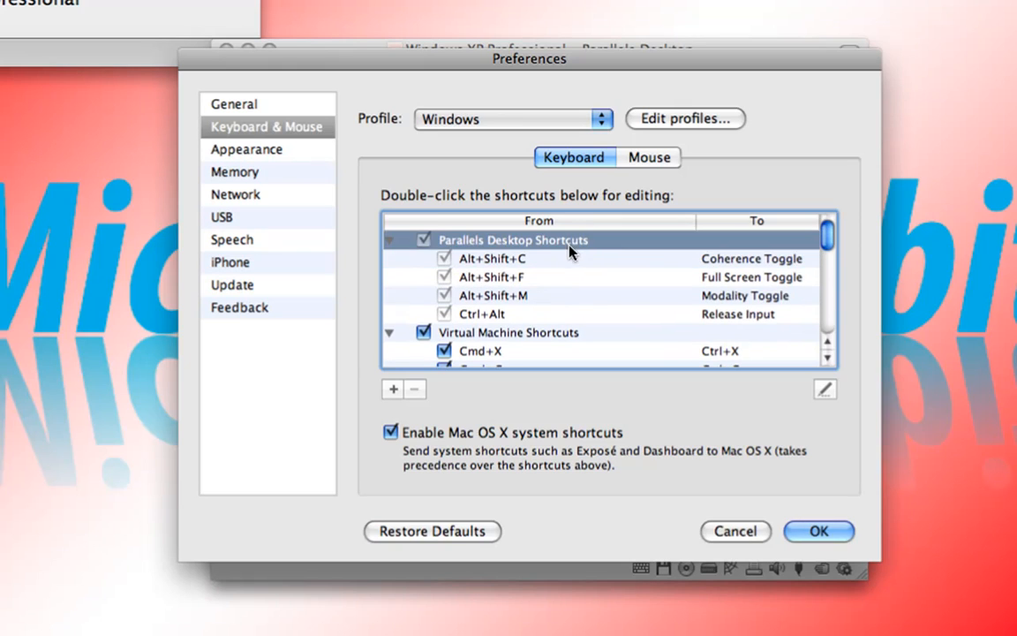
{"action": "left_click", "coordinate": [576, 258]}
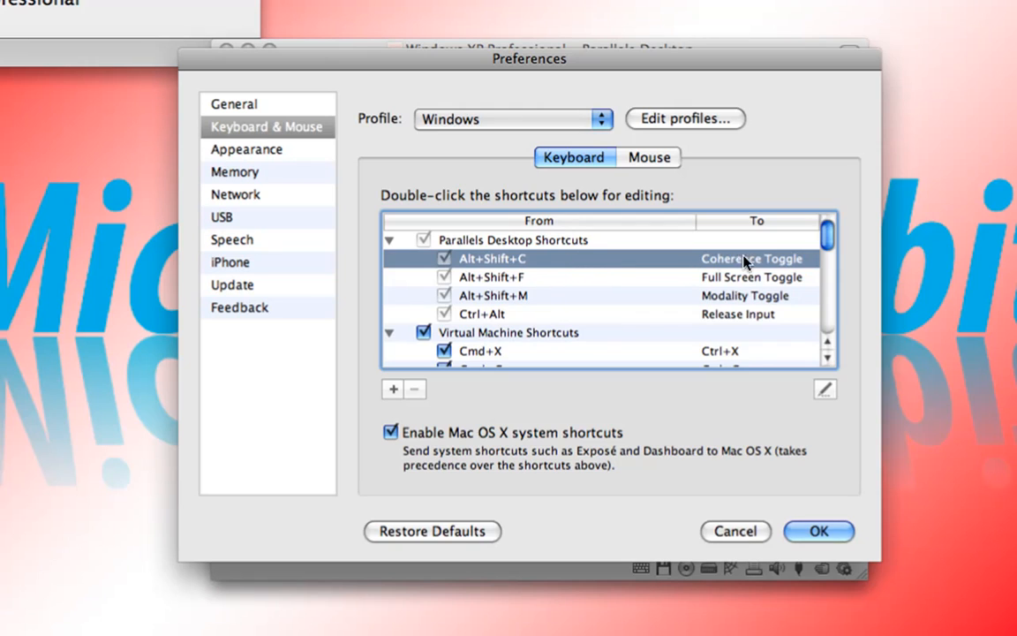
{"action": "left_click", "coordinate": [560, 281]}
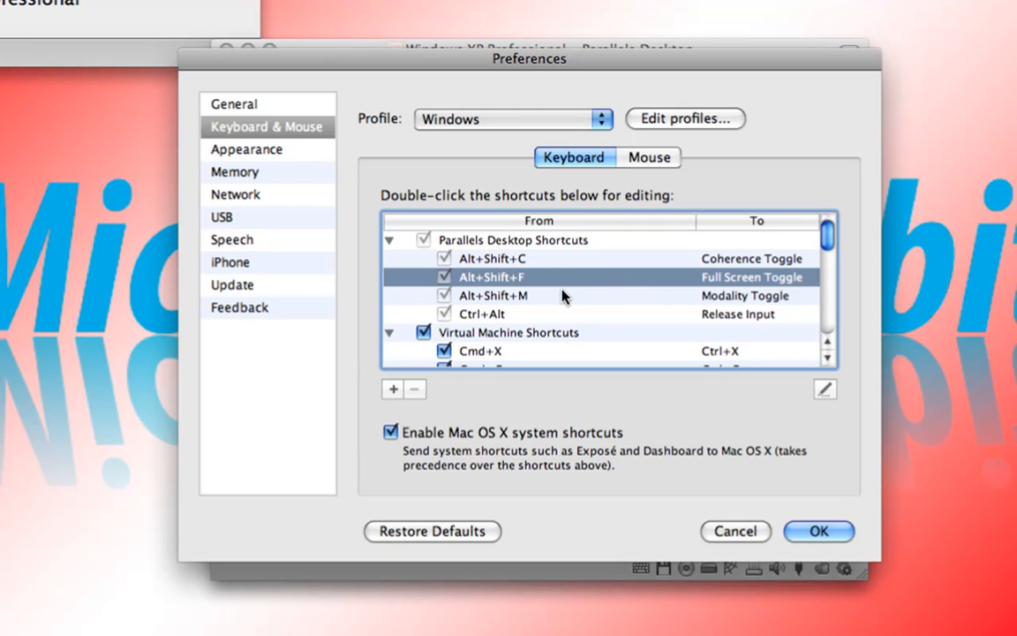
{"action": "left_click", "coordinate": [686, 295]}
{"action": "left_click", "coordinate": [512, 276]}
{"action": "left_click", "coordinate": [547, 257]}
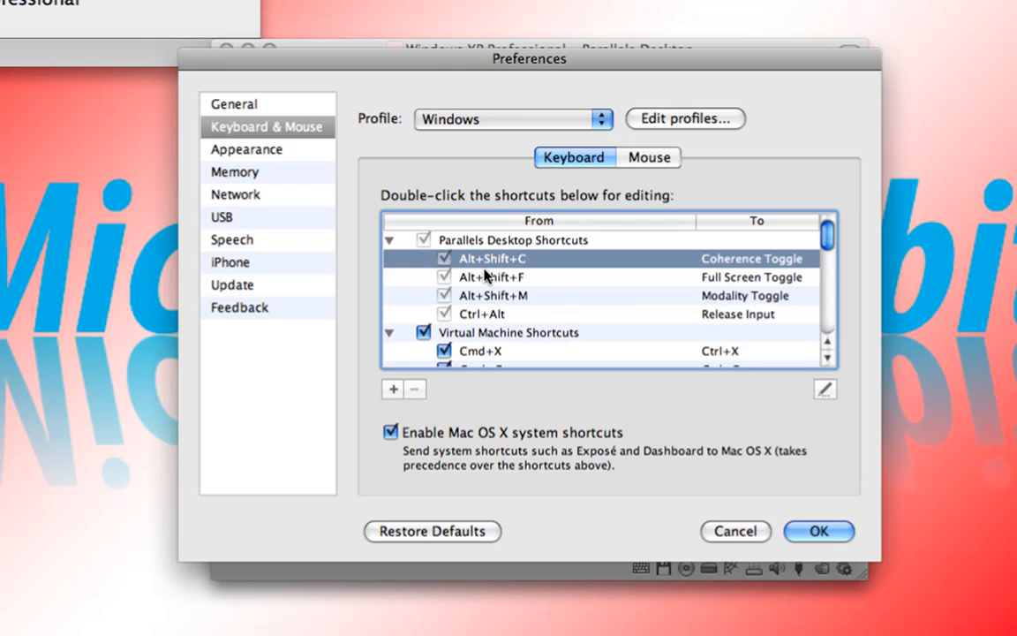
Switch the shortcut profile to Generic and examine its Parallels Desktop and virtual machine shortcuts.
{"action": "left_click", "coordinate": [482, 120]}
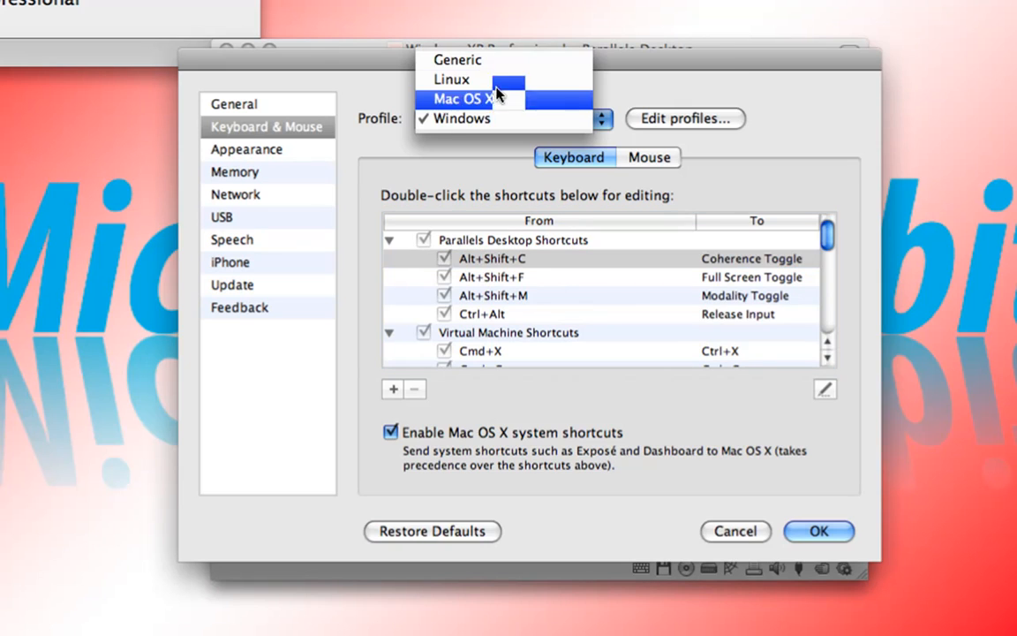
{"action": "left_click", "coordinate": [472, 67]}
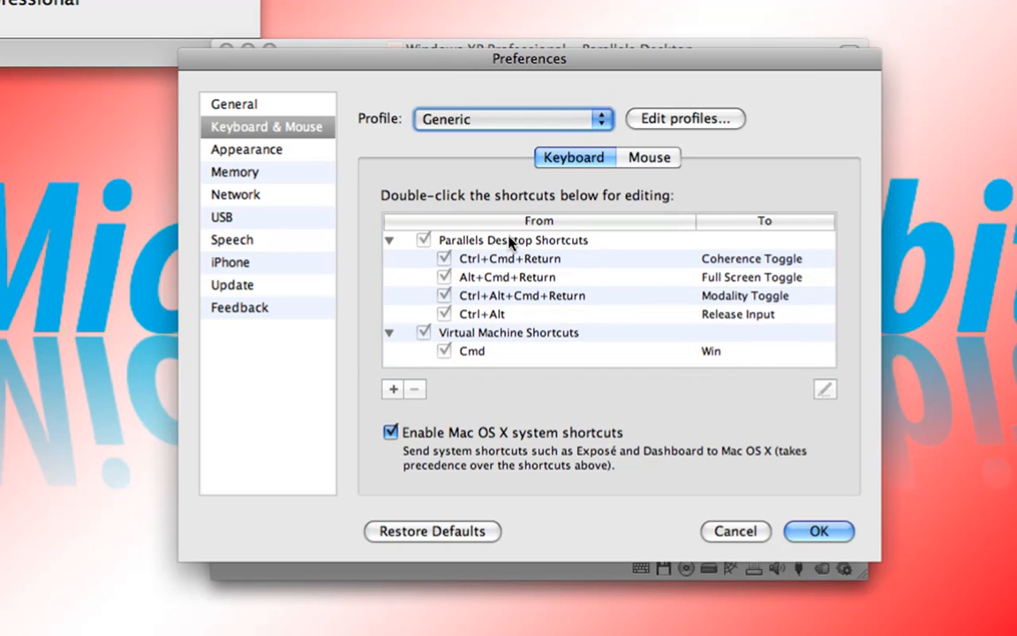
{"action": "left_click", "coordinate": [529, 273]}
{"action": "left_click", "coordinate": [481, 257]}
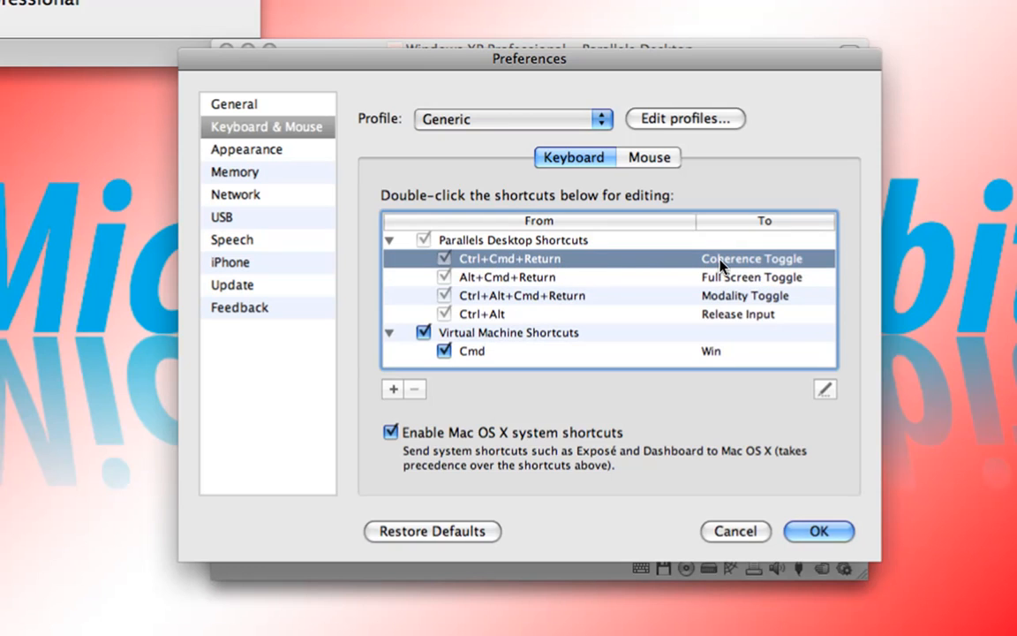
{"action": "left_click", "coordinate": [509, 277]}
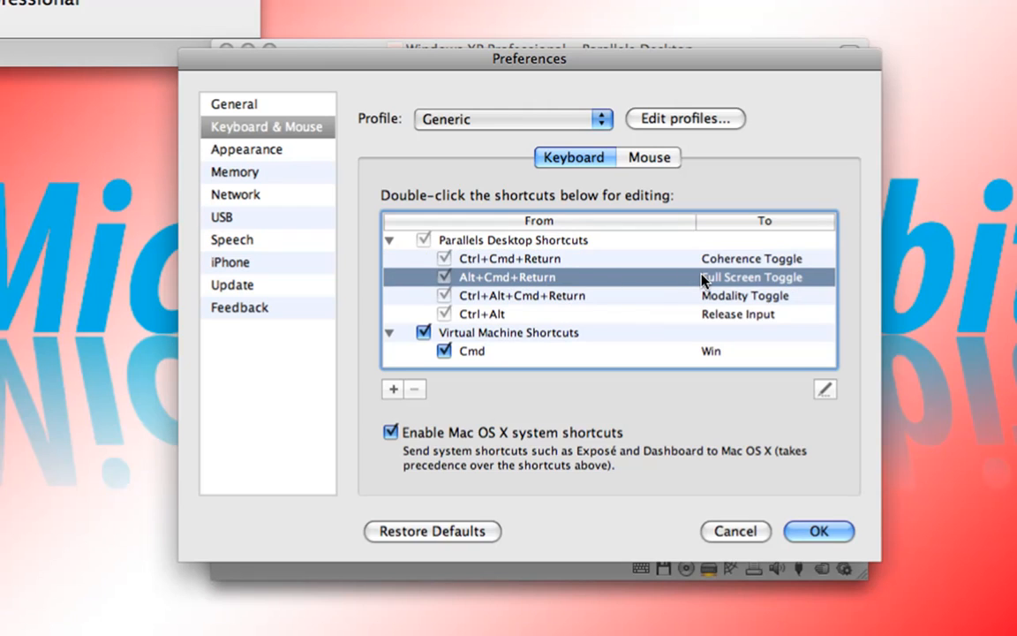
{"action": "left_click", "coordinate": [542, 297]}
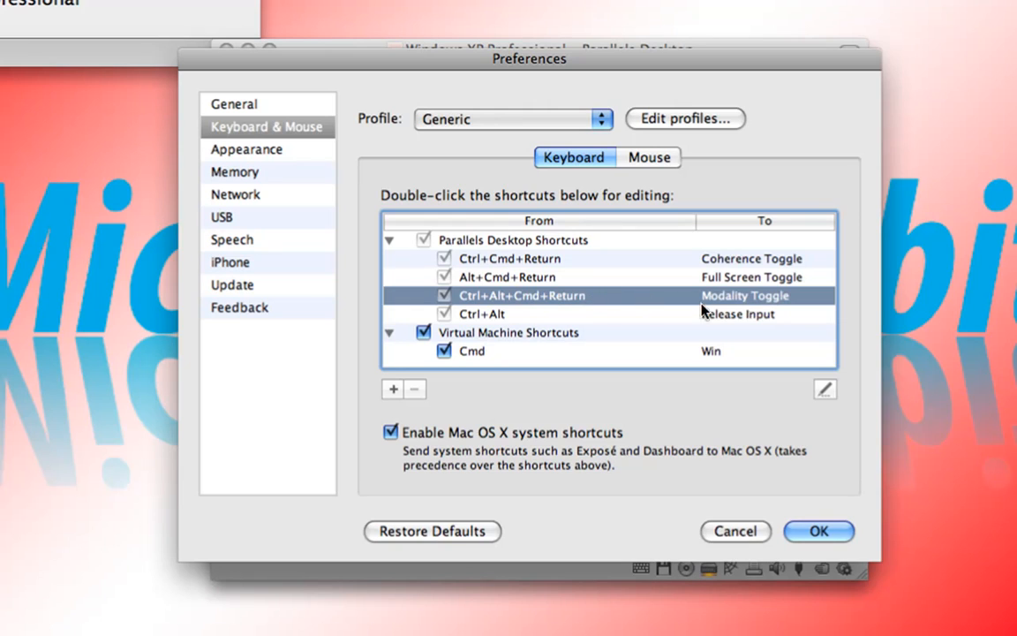
{"action": "left_click", "coordinate": [498, 314]}
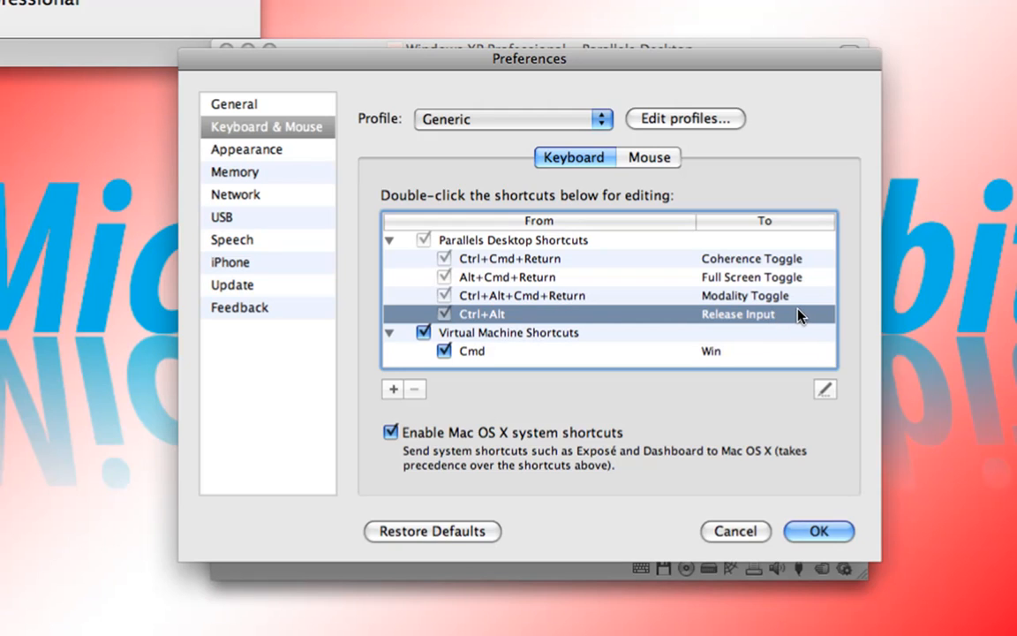
{"action": "left_click", "coordinate": [528, 240]}
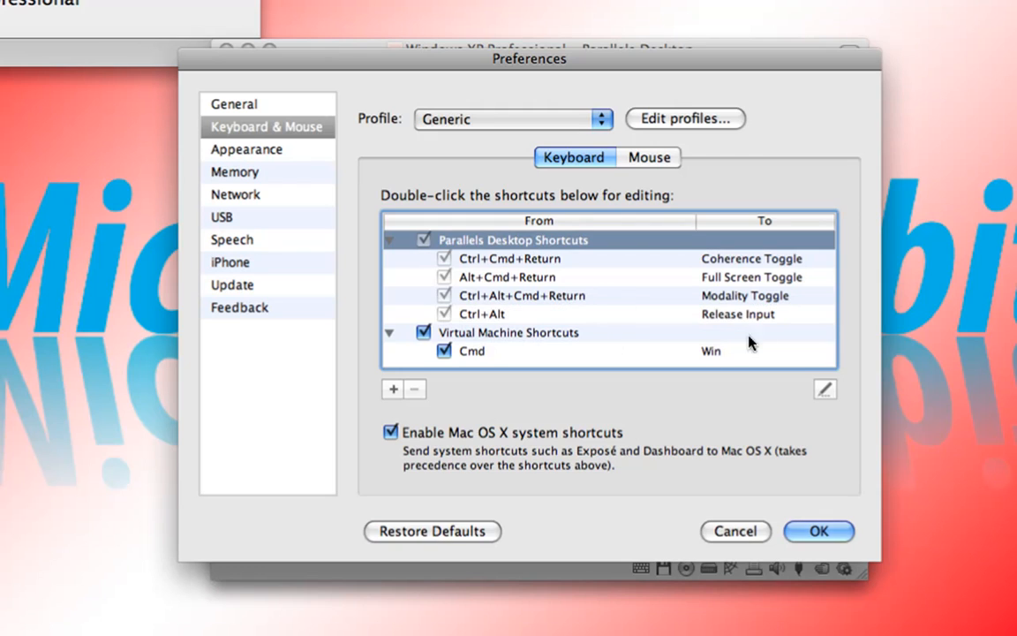
{"action": "key", "text": "Down"}
{"action": "key", "text": "Down"}
{"action": "key", "text": "Down"}
{"action": "key", "text": "Down"}
{"action": "key", "text": "Down"}
{"action": "key", "text": "Down"}
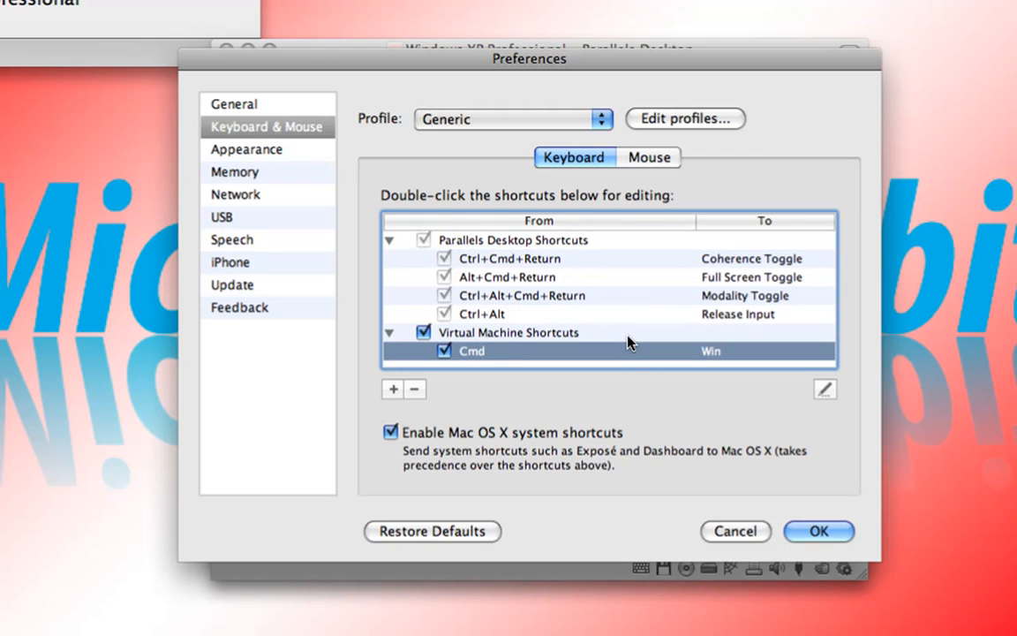
Set the shortcut profile back to Windows and check its mouse right-click settings.
{"action": "left_click", "coordinate": [493, 118]}
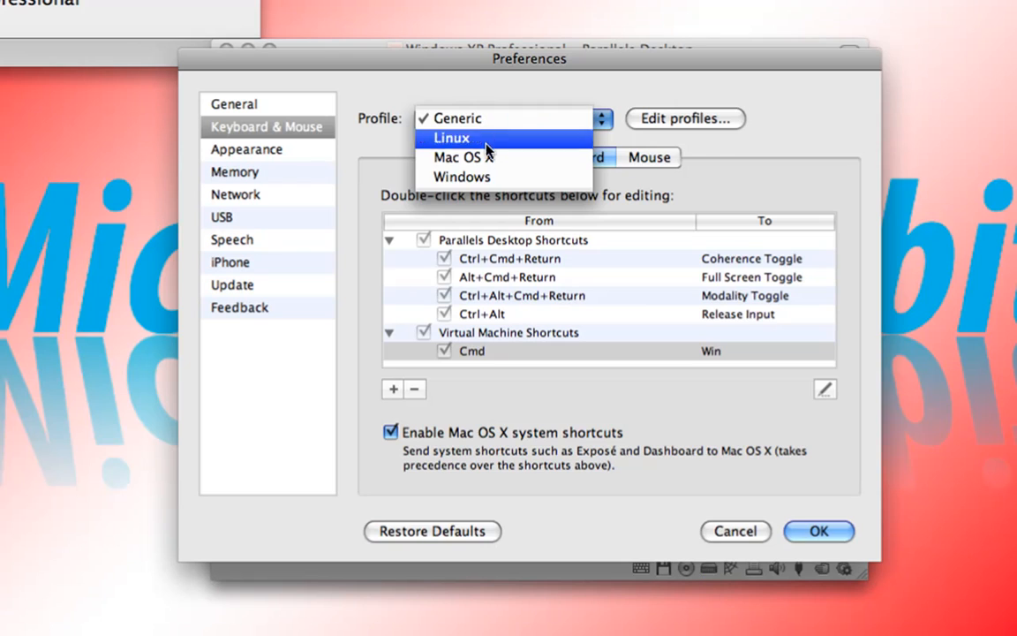
{"action": "left_click", "coordinate": [490, 174]}
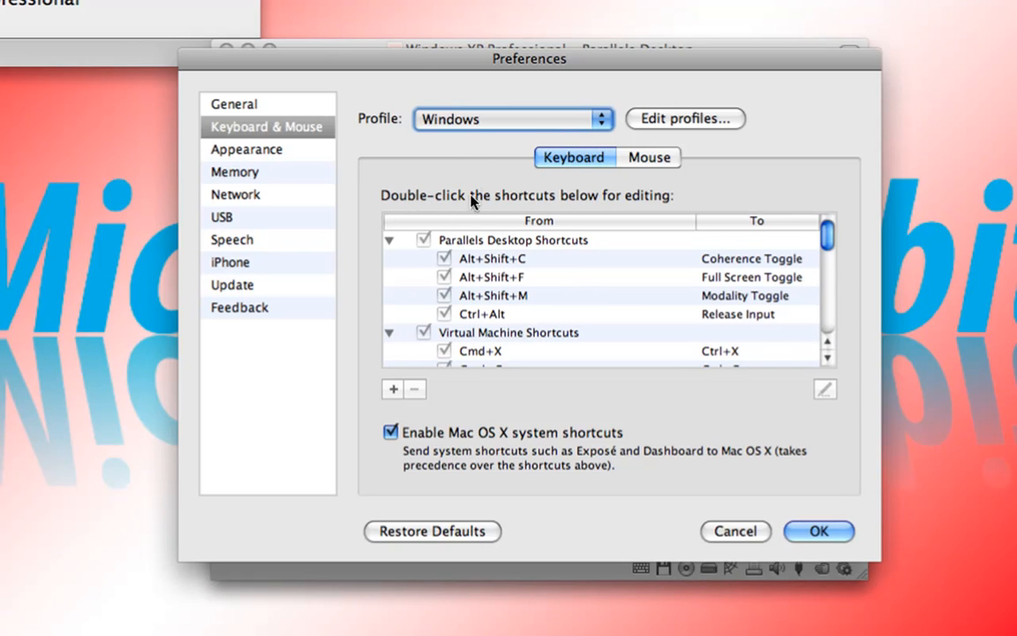
{"action": "left_click", "coordinate": [664, 161]}
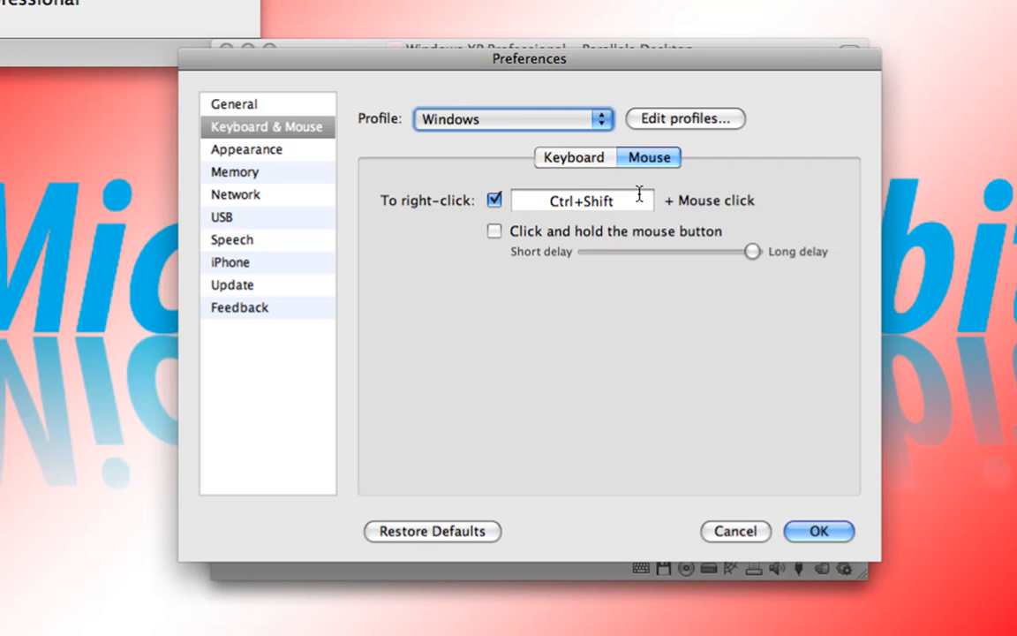
{"action": "left_click", "coordinate": [570, 159]}
Review the full-screen transition effects in the Appearance preferences, keeping Cube selected.
{"action": "left_click", "coordinate": [277, 149]}
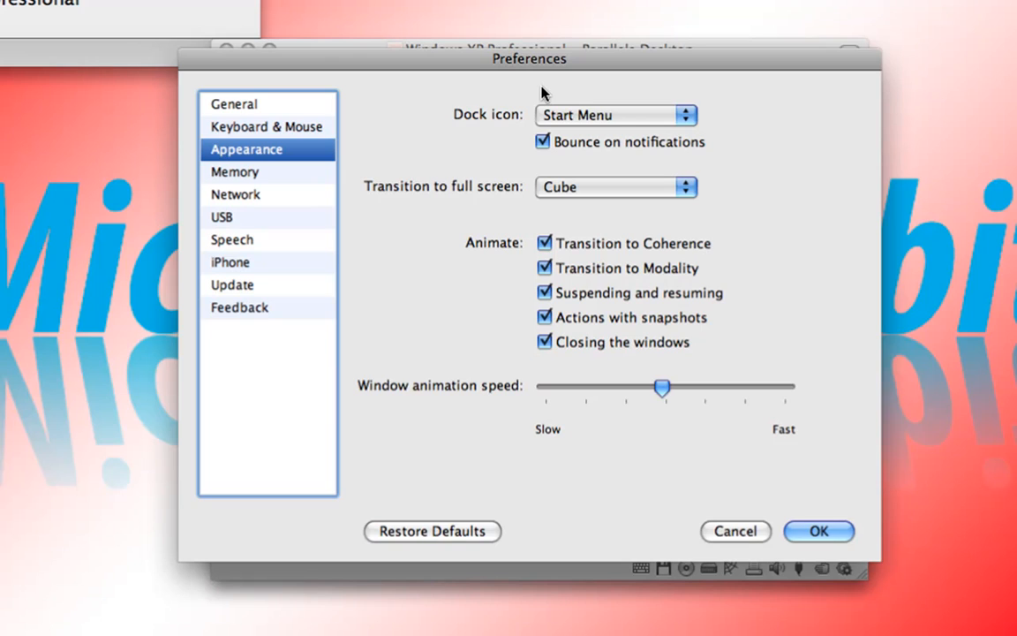
{"action": "left_click", "coordinate": [603, 186]}
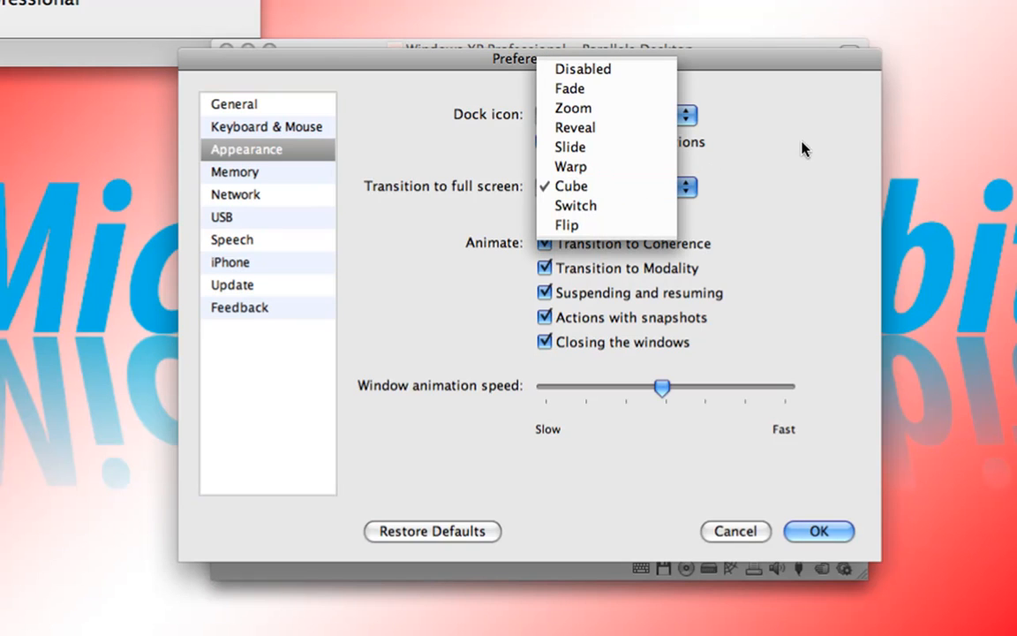
{"action": "left_click", "coordinate": [545, 192]}
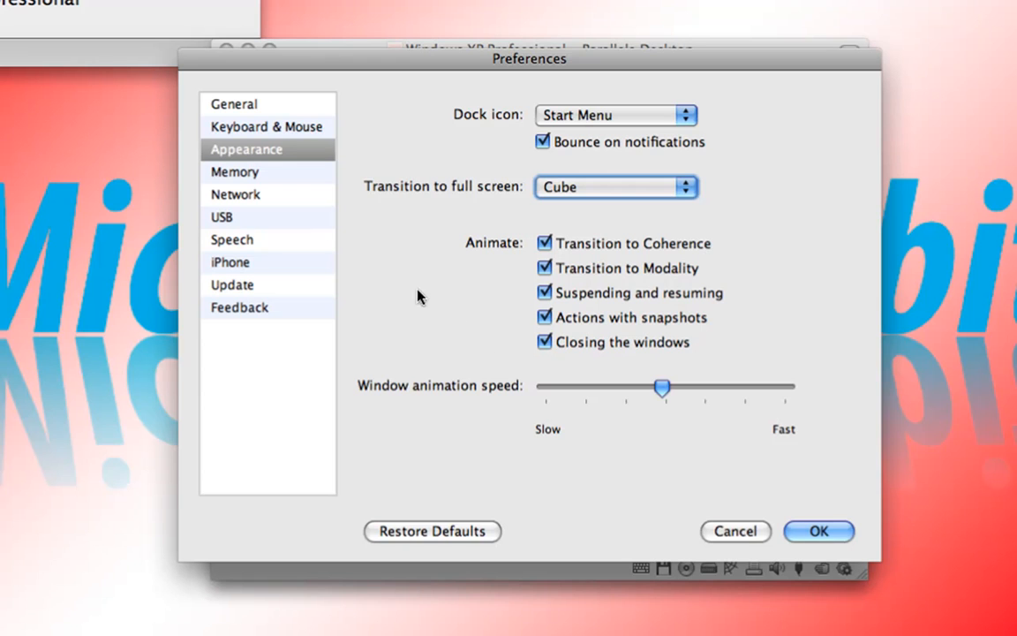
Look through the Memory, USB, Speech and iPhone preferences.
{"action": "left_click", "coordinate": [290, 172]}
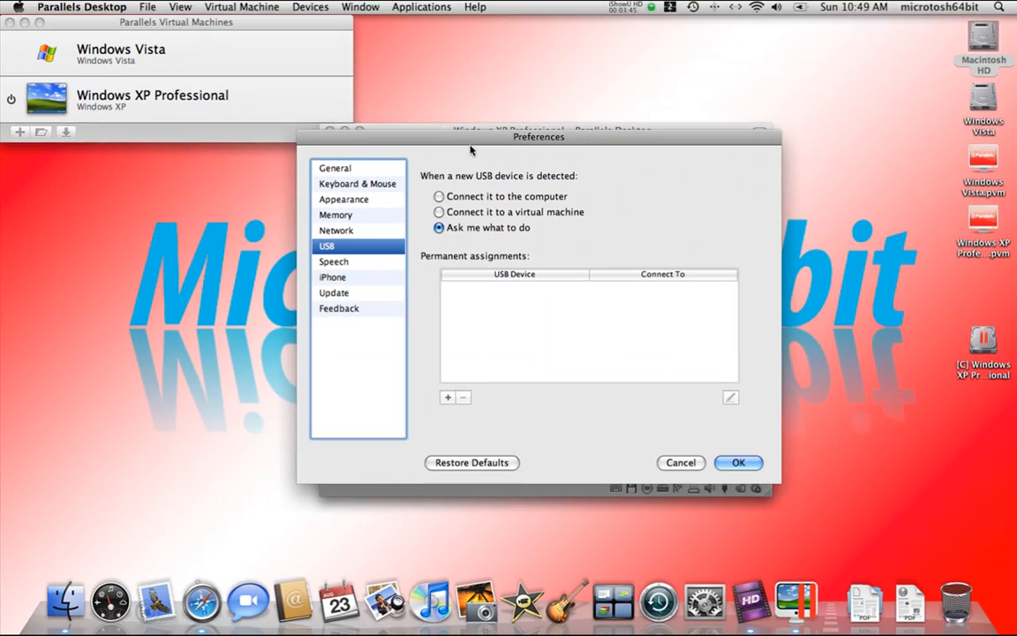
{"action": "left_click", "coordinate": [340, 263]}
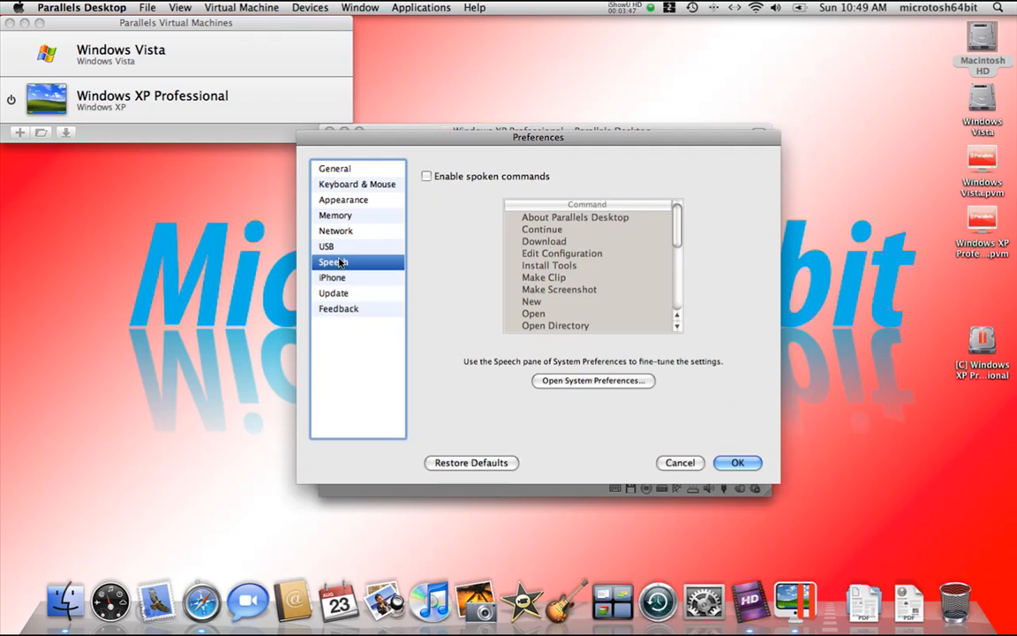
{"action": "left_click", "coordinate": [351, 277]}
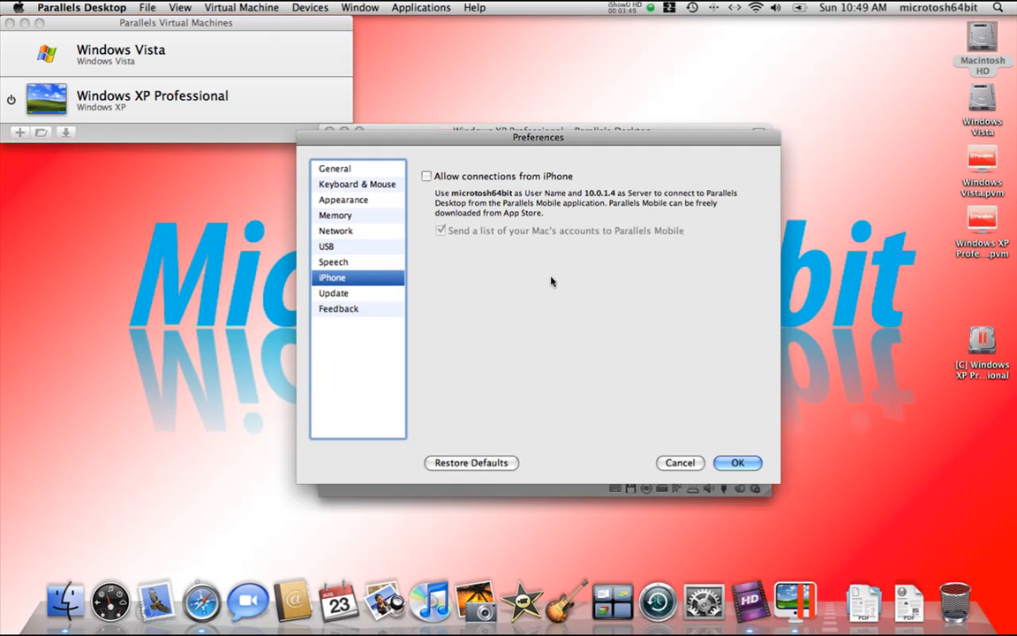
Review the Update and Feedback preferences, and close the preferences without saving changes.
{"action": "left_click", "coordinate": [354, 292]}
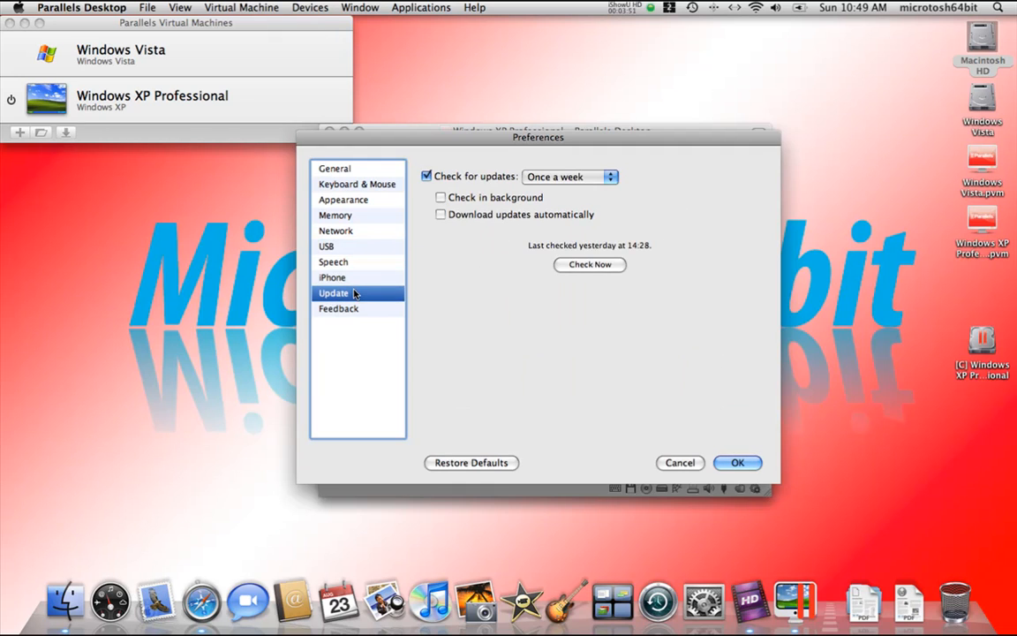
{"action": "left_click", "coordinate": [360, 307]}
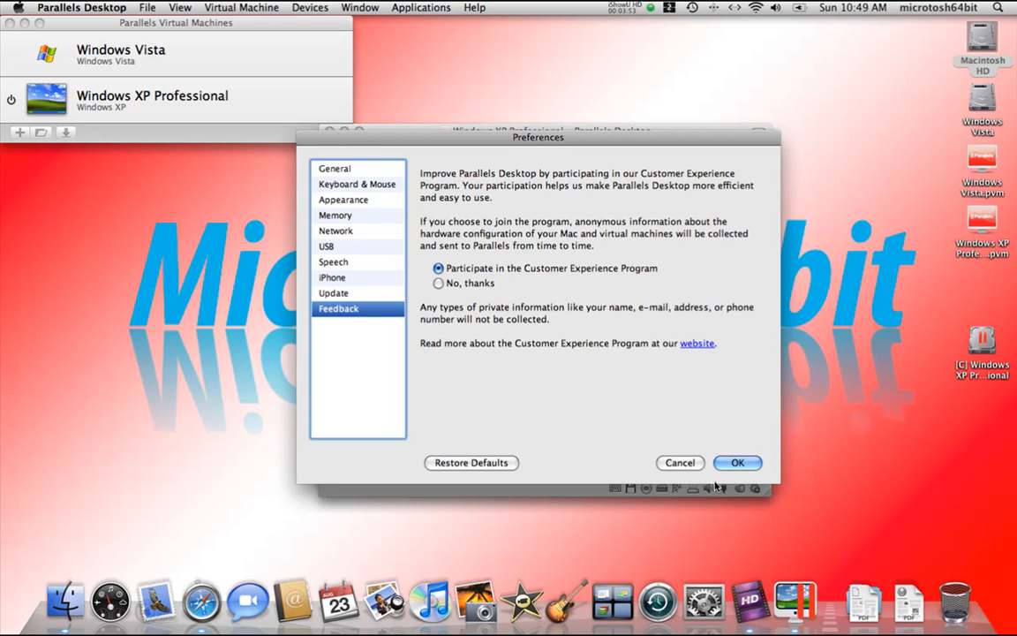
{"action": "left_click", "coordinate": [678, 462]}
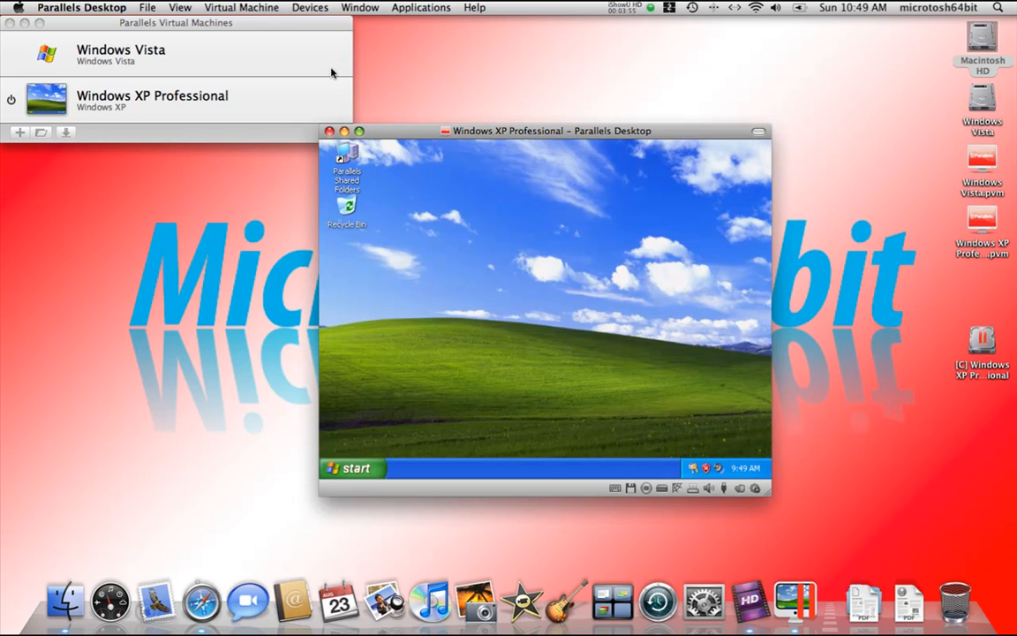
Open the New Virtual Machine Assistant to view its operating system detection options, and close it without creating a machine.
{"action": "left_click", "coordinate": [94, 7]}
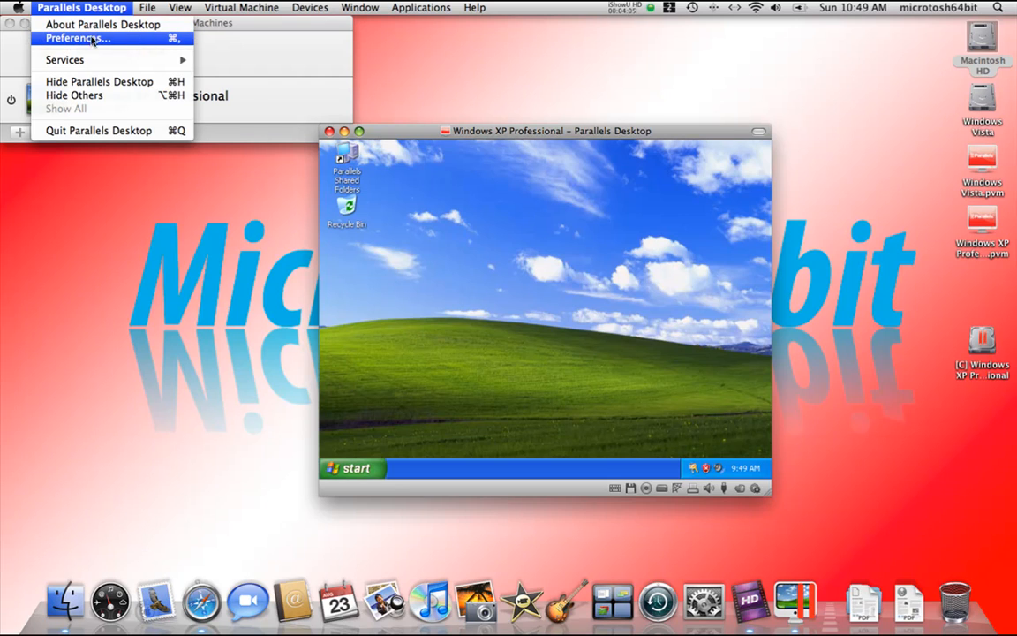
{"action": "mouse_move", "coordinate": [128, 57]}
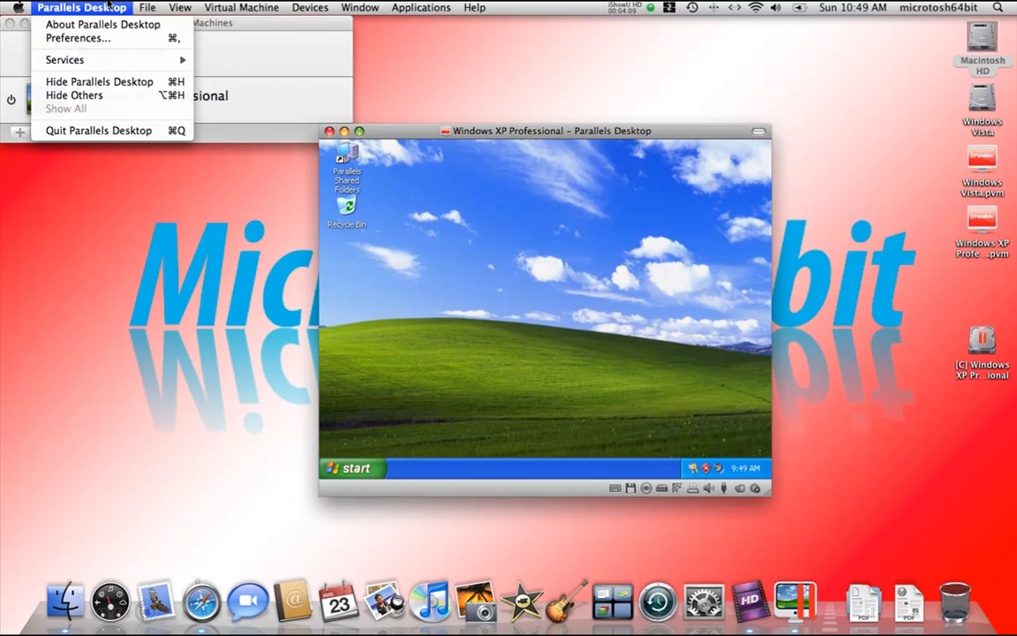
{"action": "mouse_move", "coordinate": [146, 7]}
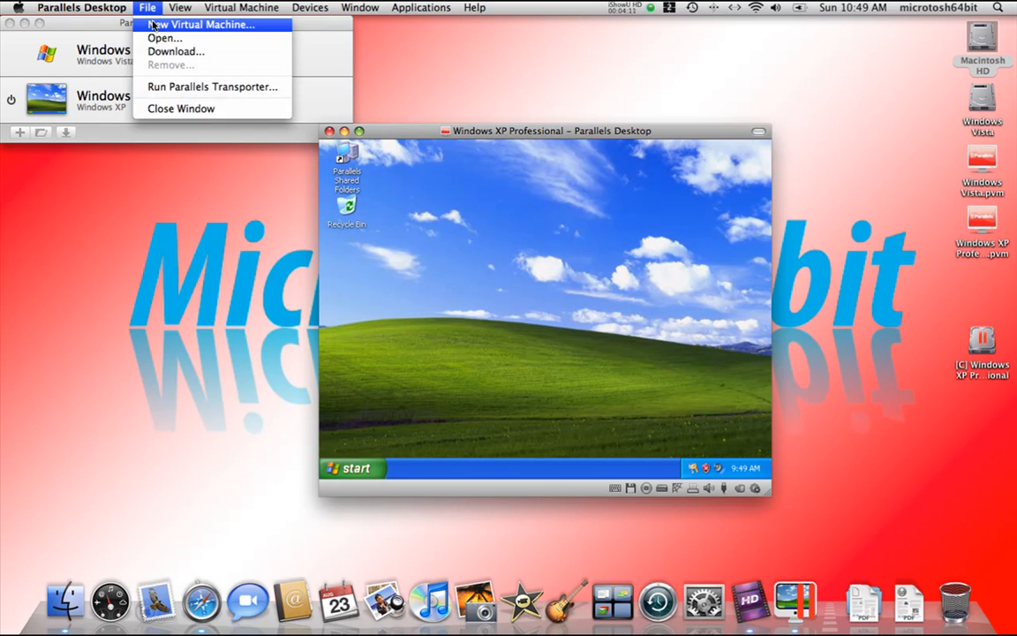
{"action": "left_click", "coordinate": [199, 24]}
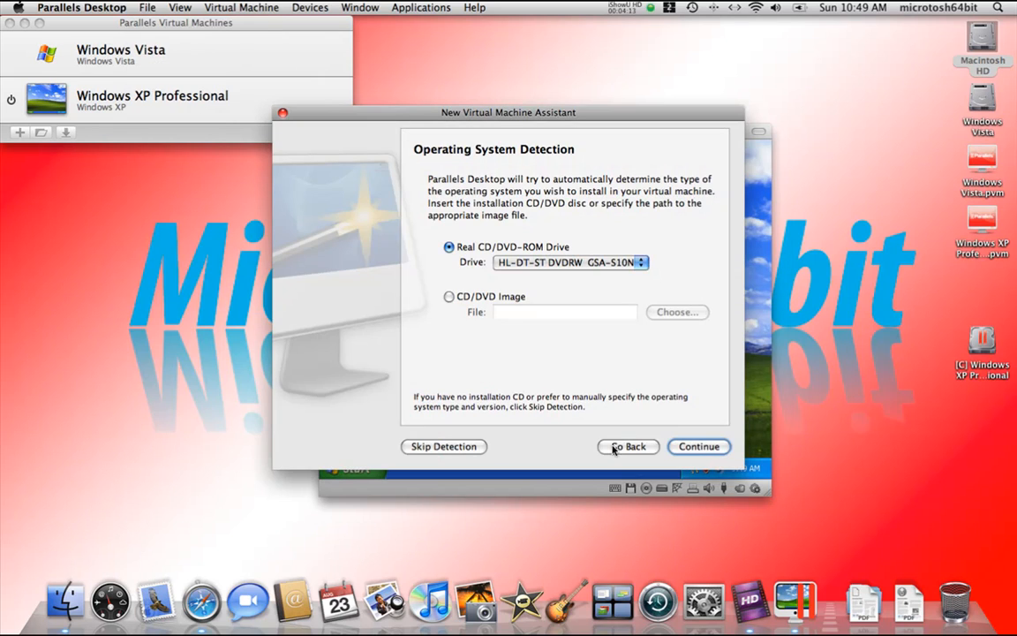
{"action": "left_click", "coordinate": [282, 115]}
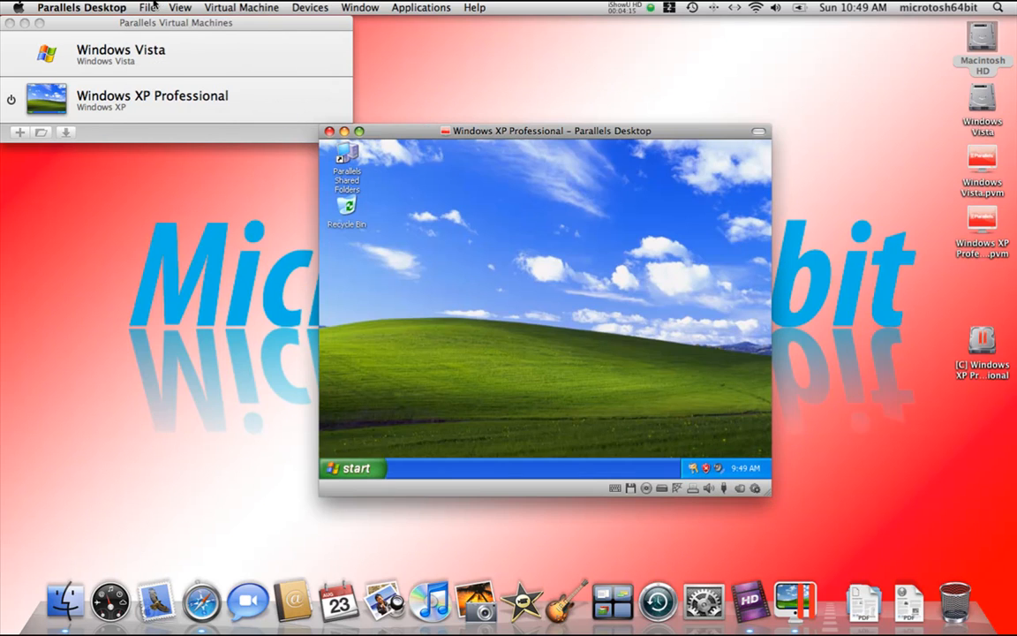
Check the available view modes, and briefly show and hide the toolbar of the Windows XP Professional window.
{"action": "left_click", "coordinate": [147, 7]}
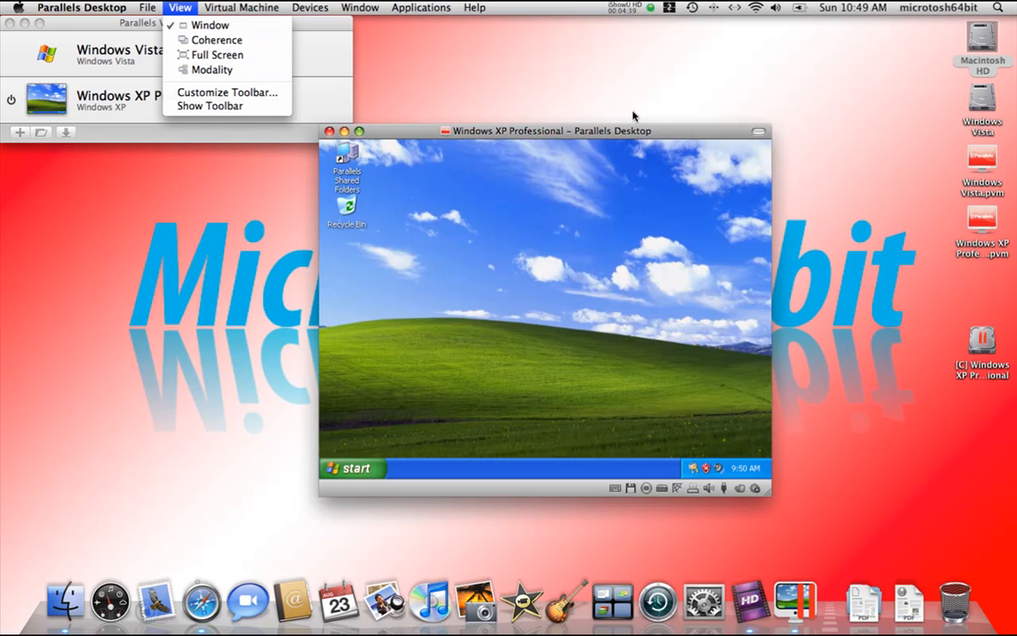
{"action": "left_click", "coordinate": [567, 132]}
{"action": "left_click", "coordinate": [759, 132]}
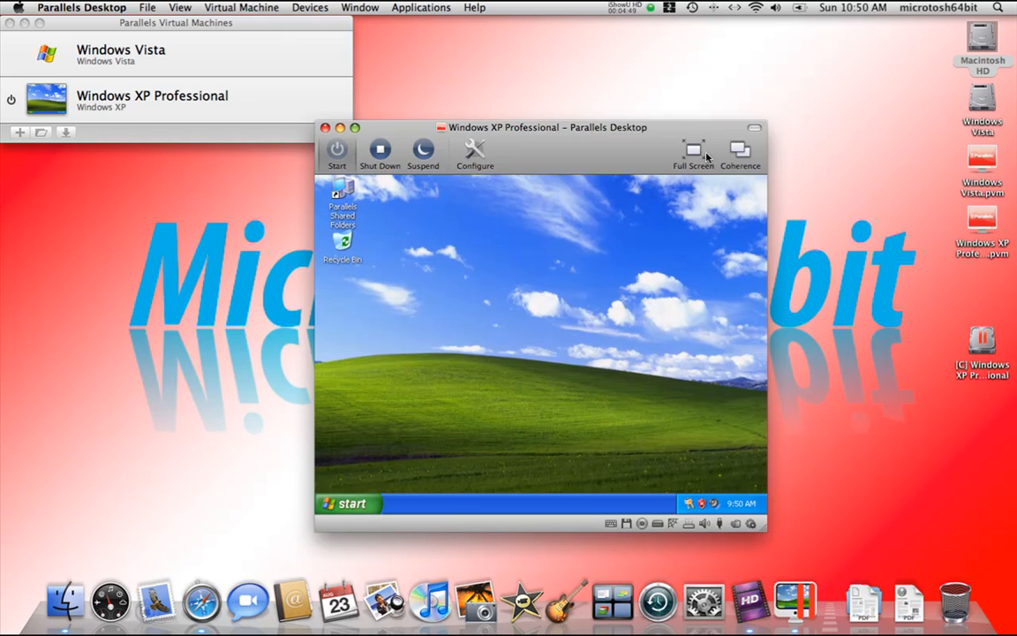
{"action": "left_click", "coordinate": [755, 129]}
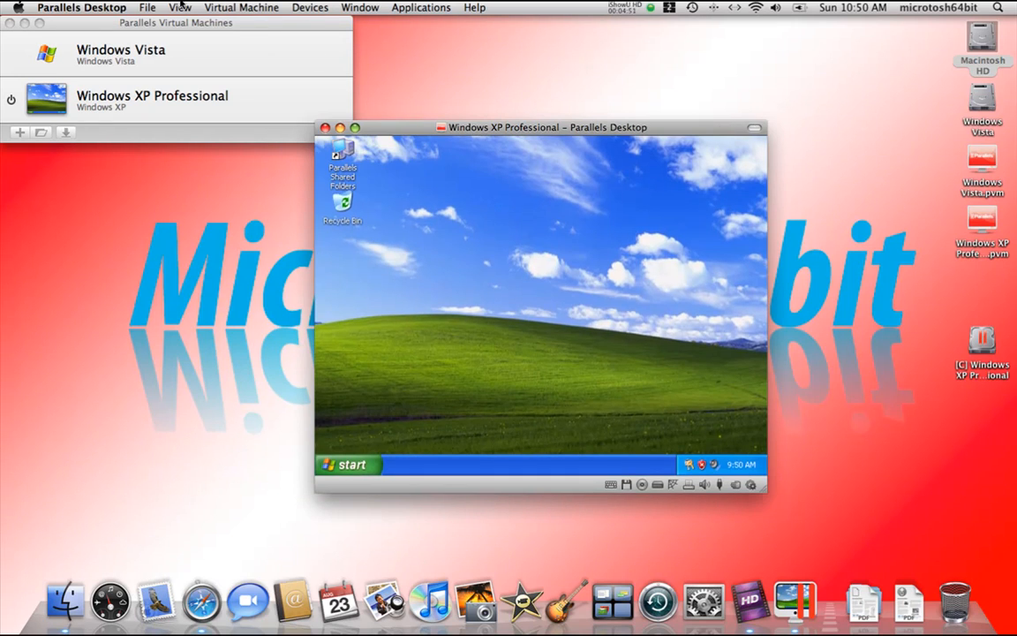
Examine the virtual machine commands for power control, snapshots, screenshots, cloning, Parallels Tools and Internet Security.
{"action": "left_click", "coordinate": [178, 7]}
{"action": "mouse_move", "coordinate": [217, 5]}
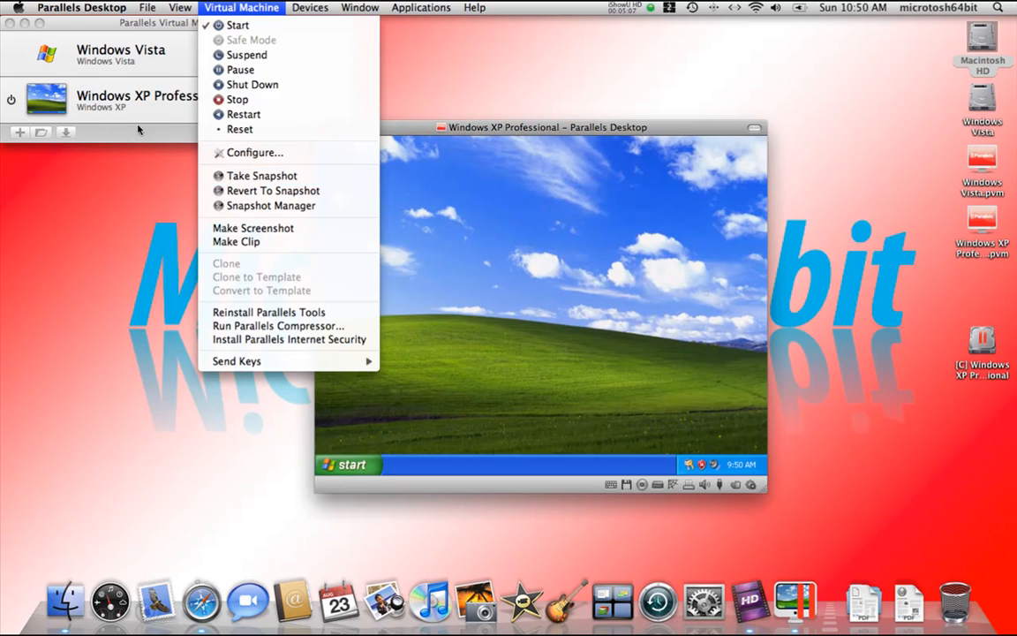
{"action": "mouse_move", "coordinate": [186, 7]}
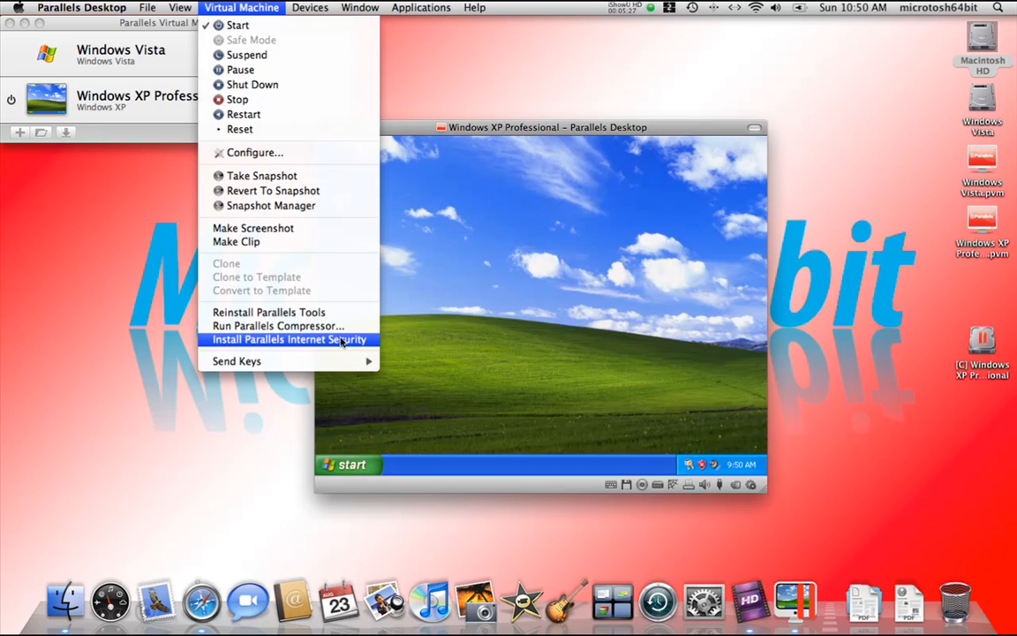
{"action": "mouse_move", "coordinate": [324, 358]}
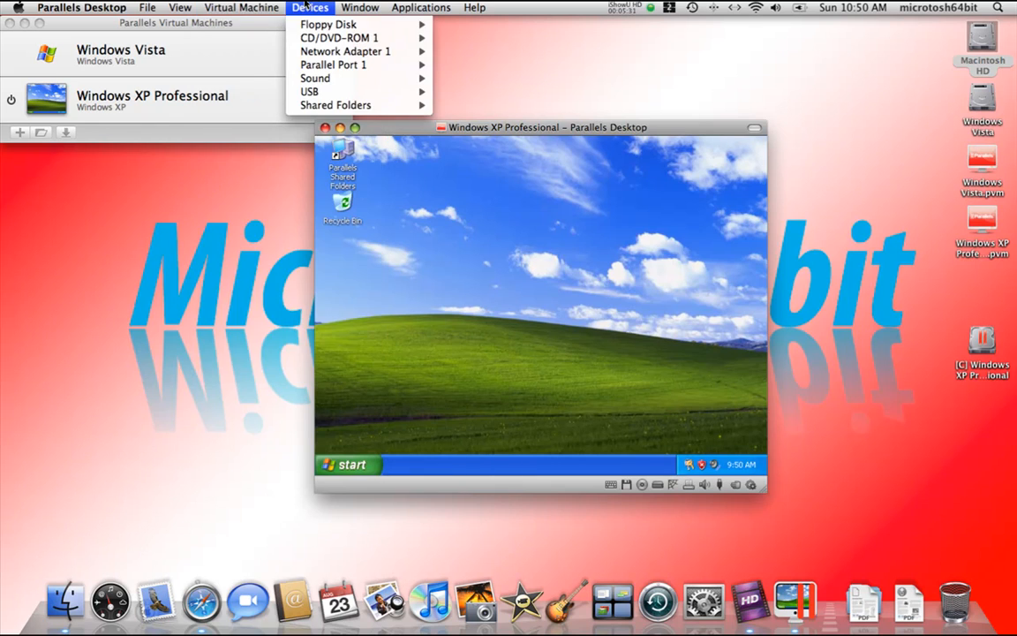
Look through the virtual machine's device options for floppy disk, network adapter, parallel port, sound, USB and shared folders.
{"action": "mouse_move", "coordinate": [306, 7]}
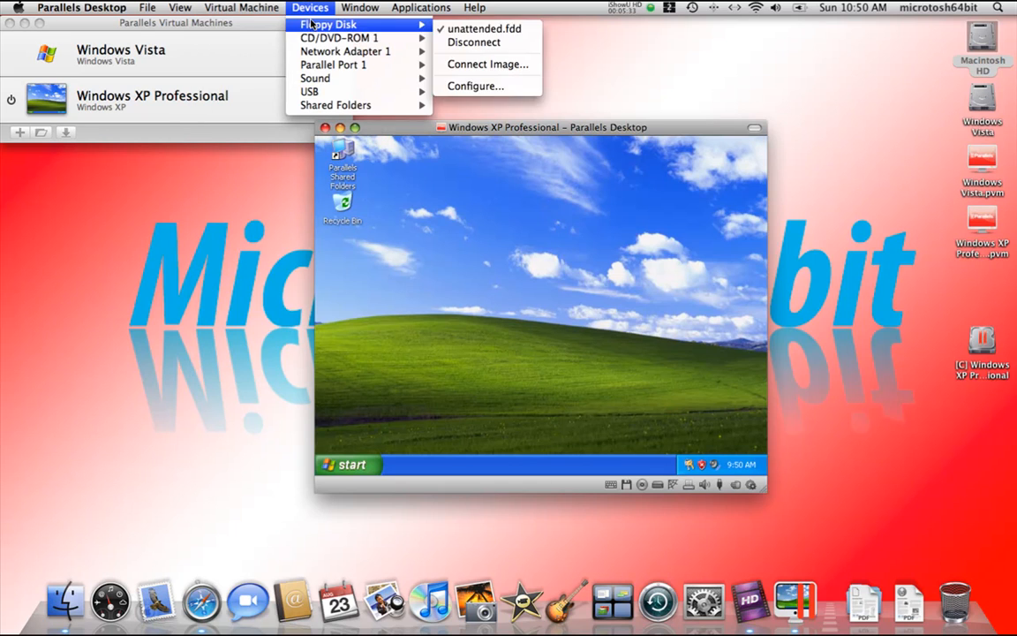
{"action": "mouse_move", "coordinate": [350, 24]}
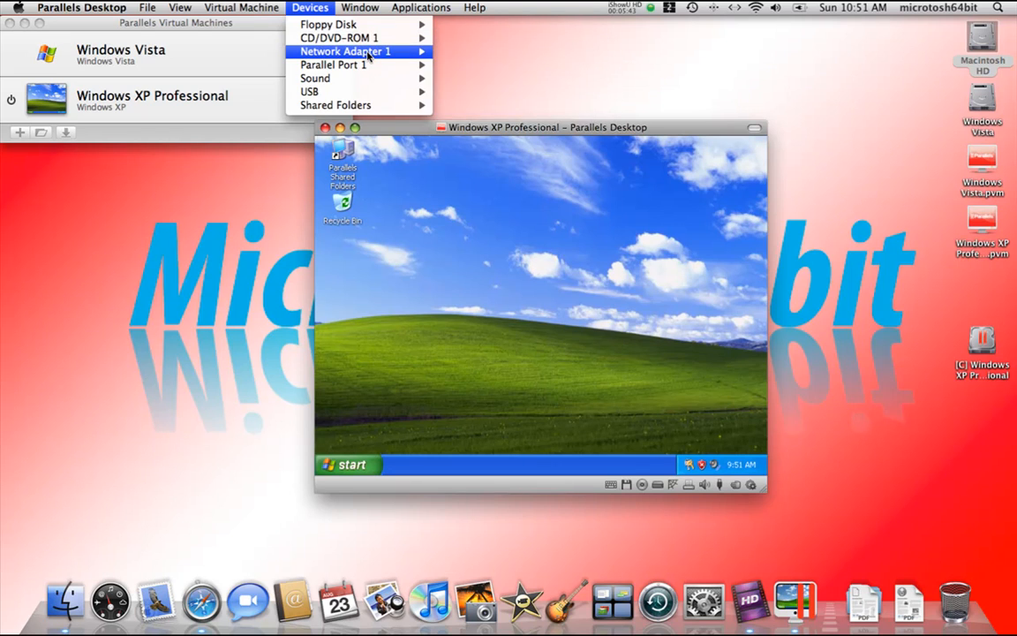
{"action": "mouse_move", "coordinate": [369, 57]}
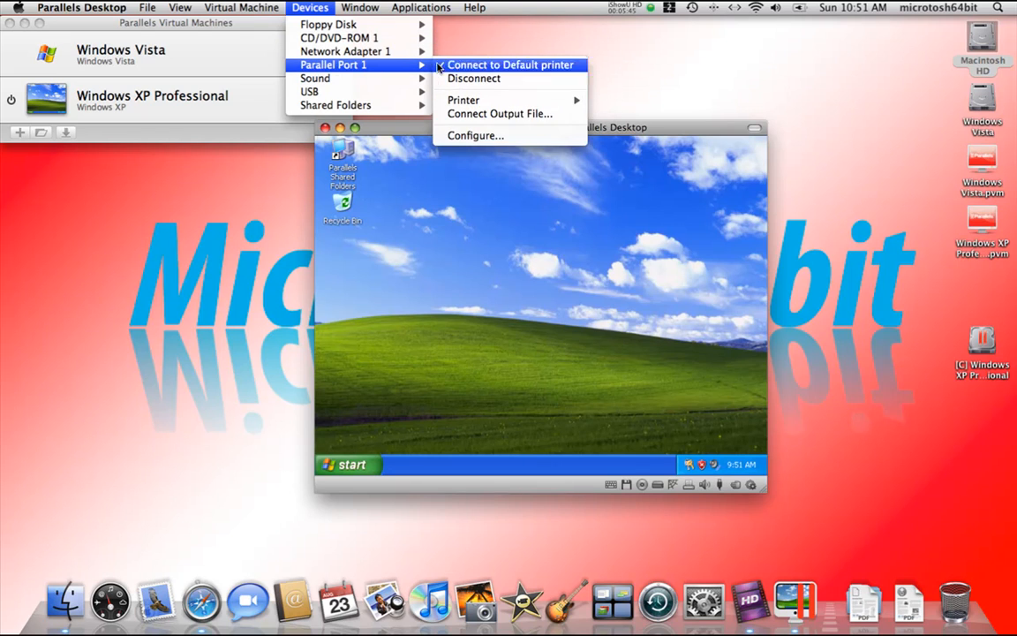
{"action": "mouse_move", "coordinate": [387, 79]}
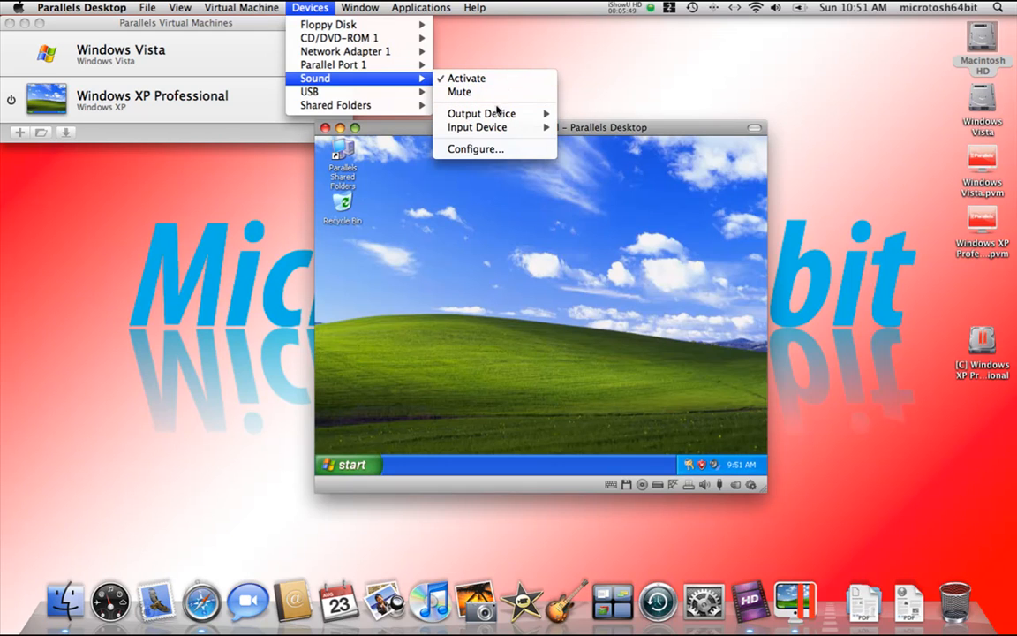
{"action": "mouse_move", "coordinate": [495, 117]}
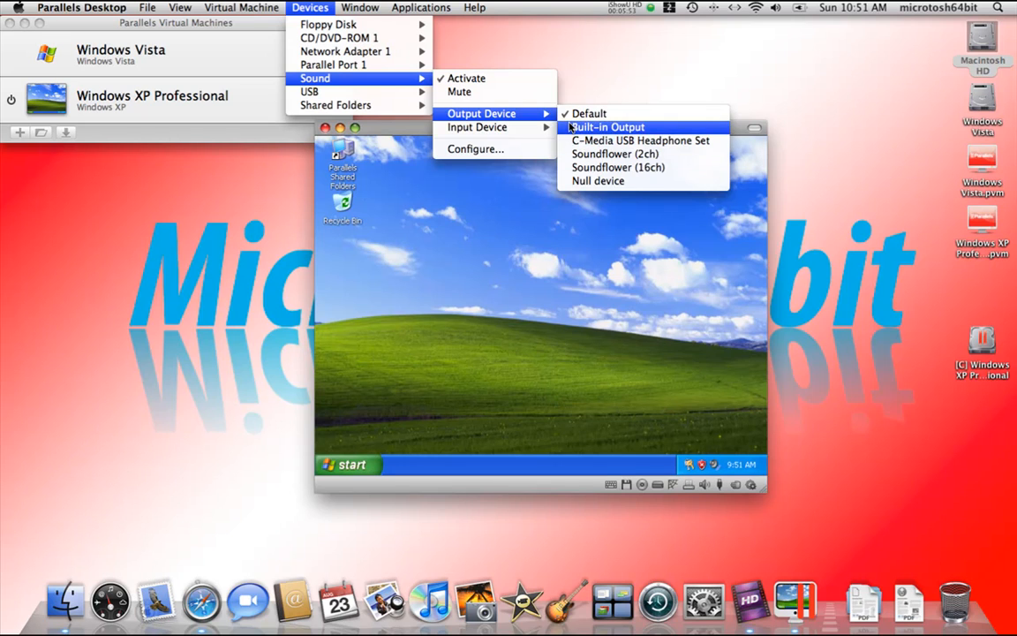
{"action": "mouse_move", "coordinate": [534, 131]}
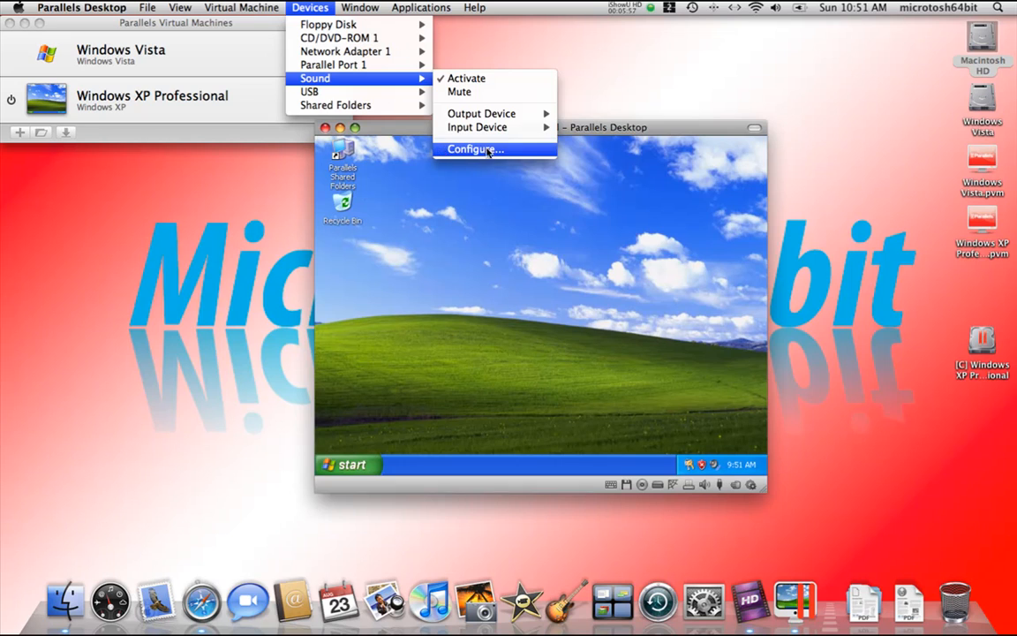
{"action": "mouse_move", "coordinate": [415, 92]}
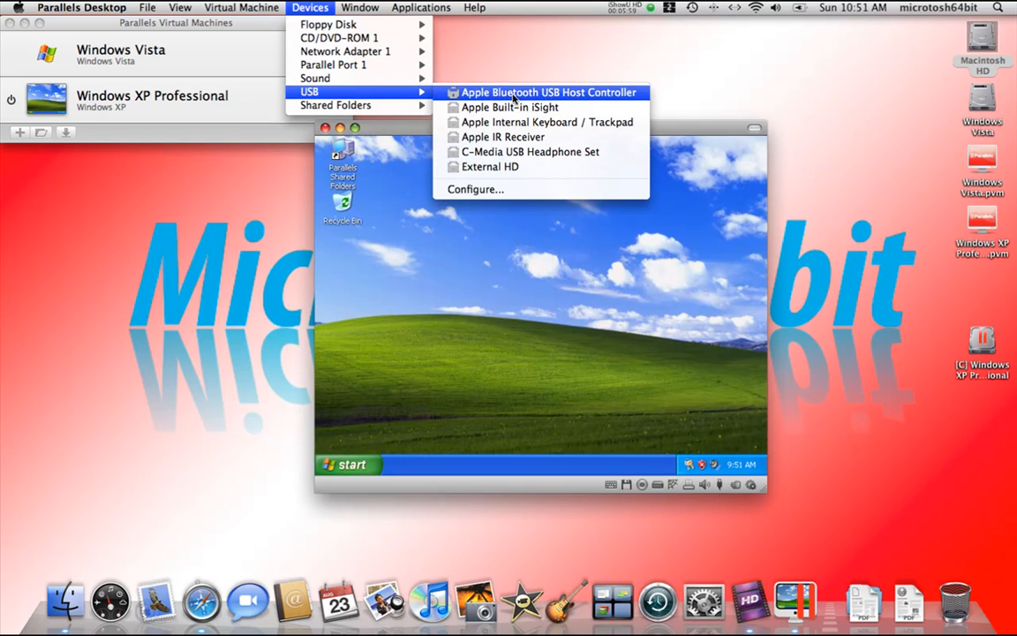
{"action": "mouse_move", "coordinate": [368, 106]}
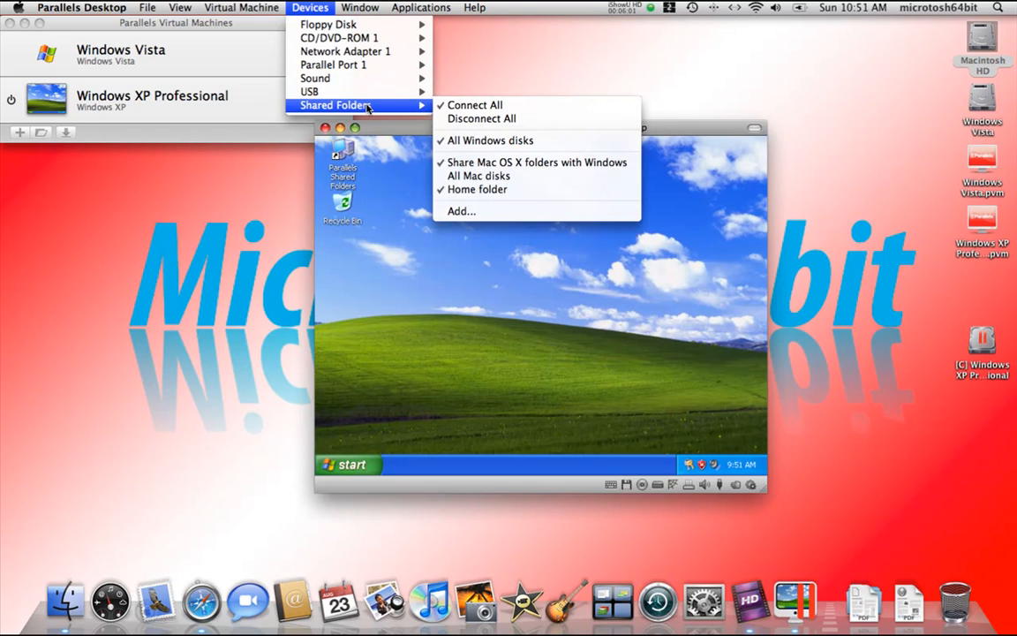
Compare the window and view options offered for the virtual machine list with those of the Windows XP Professional window.
{"action": "mouse_move", "coordinate": [379, 5]}
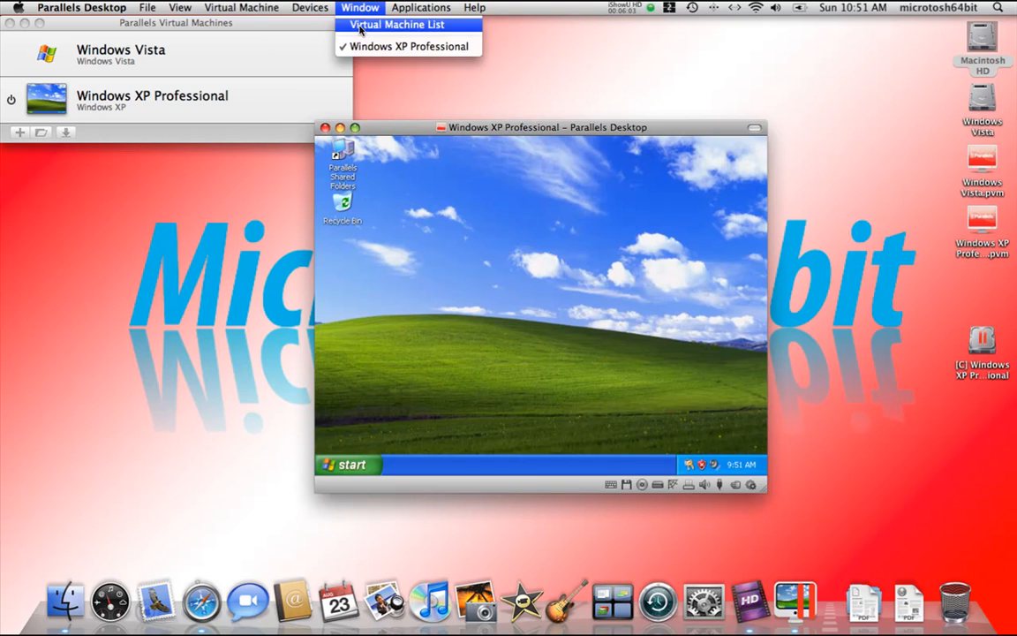
{"action": "left_click", "coordinate": [170, 27]}
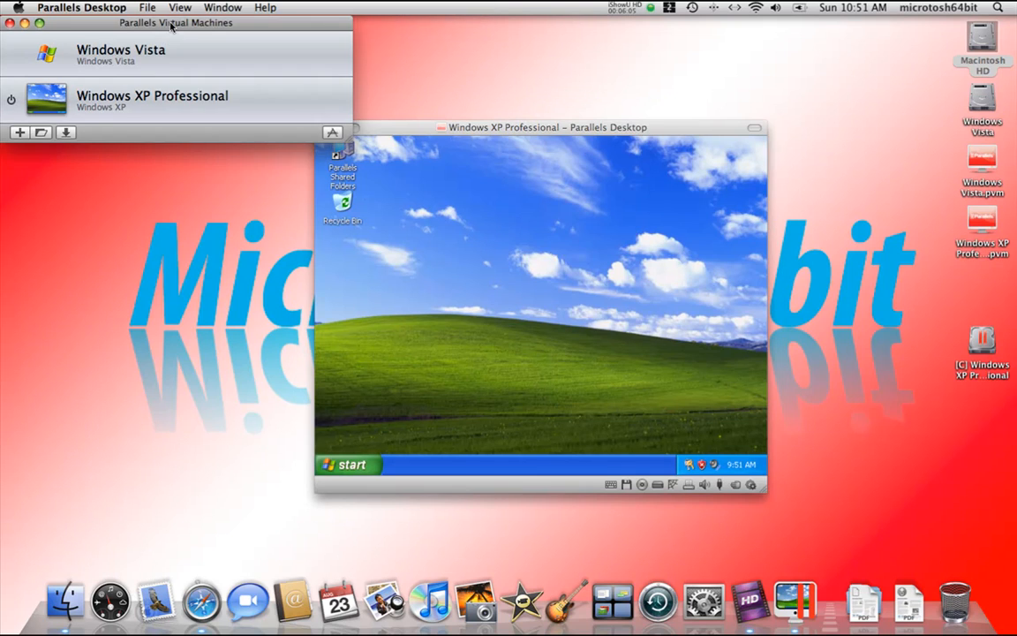
{"action": "left_click", "coordinate": [215, 6]}
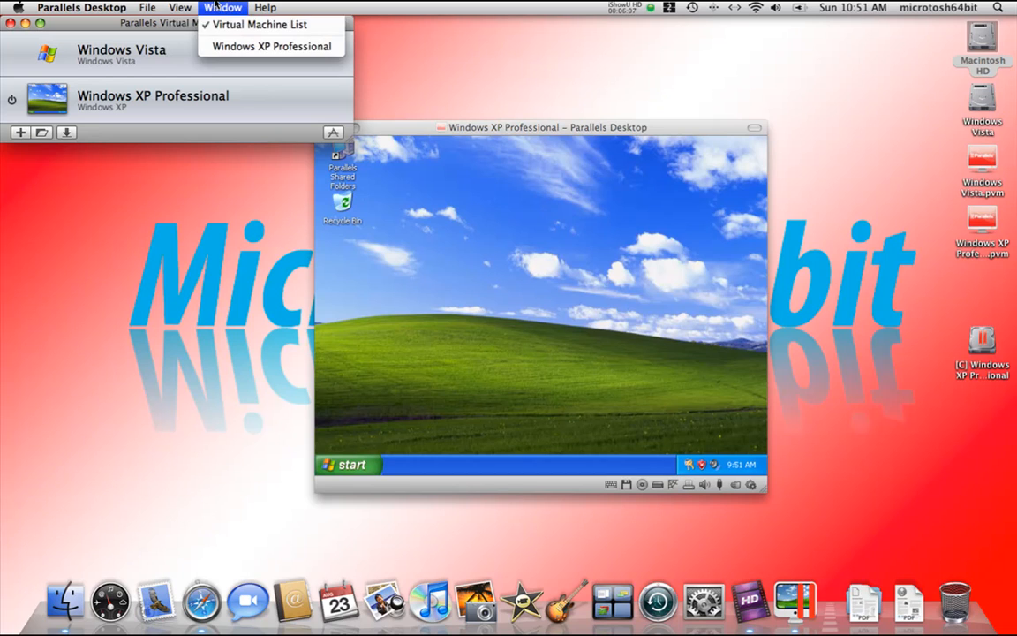
{"action": "mouse_move", "coordinate": [180, 7]}
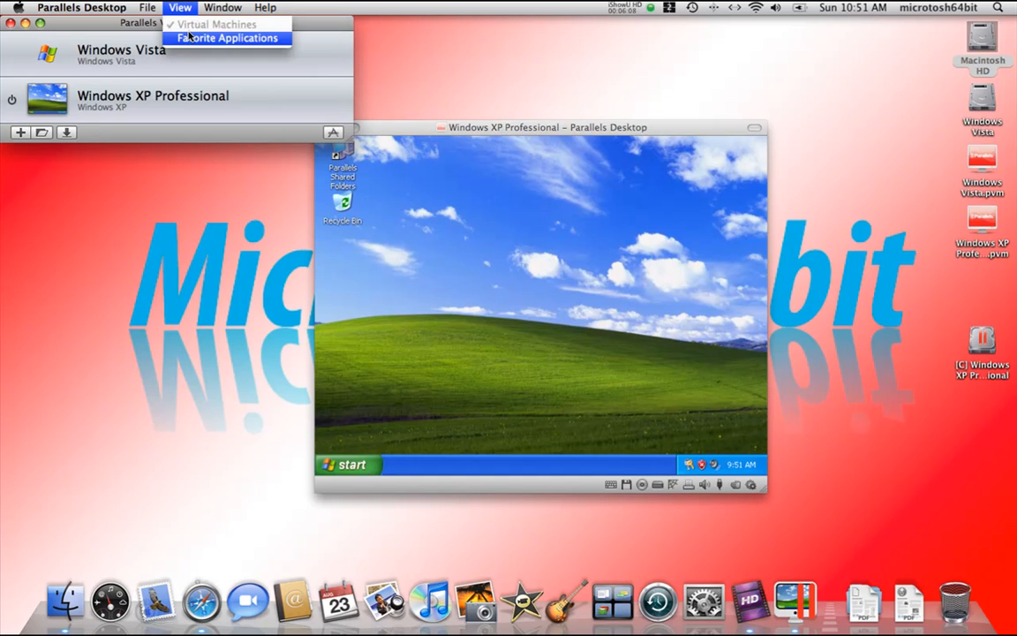
{"action": "left_click", "coordinate": [395, 128]}
{"action": "left_click", "coordinate": [320, 9]}
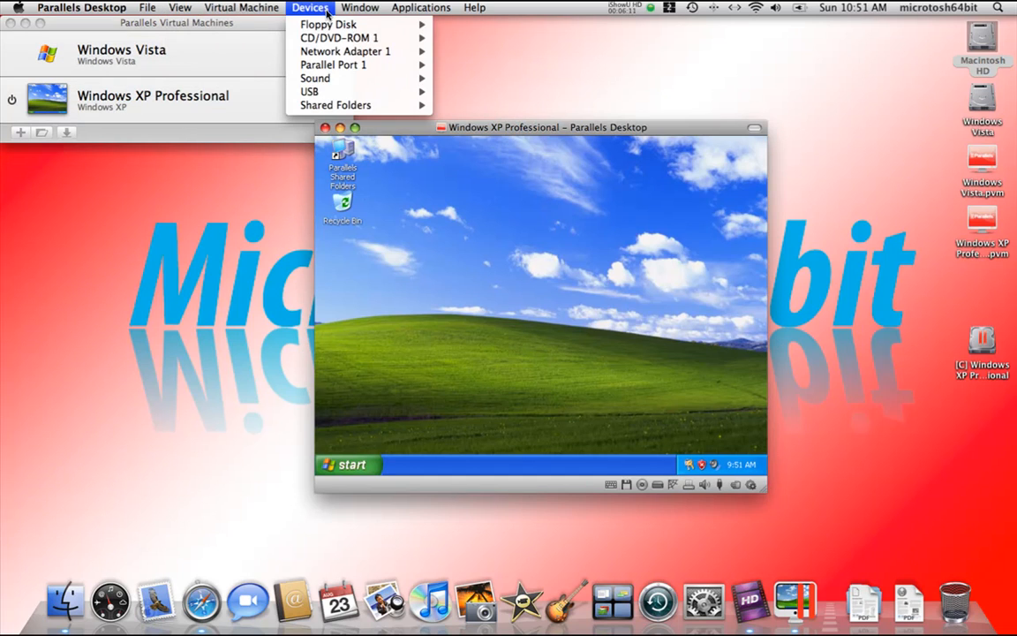
{"action": "mouse_move", "coordinate": [389, 5]}
{"action": "mouse_move", "coordinate": [351, 7]}
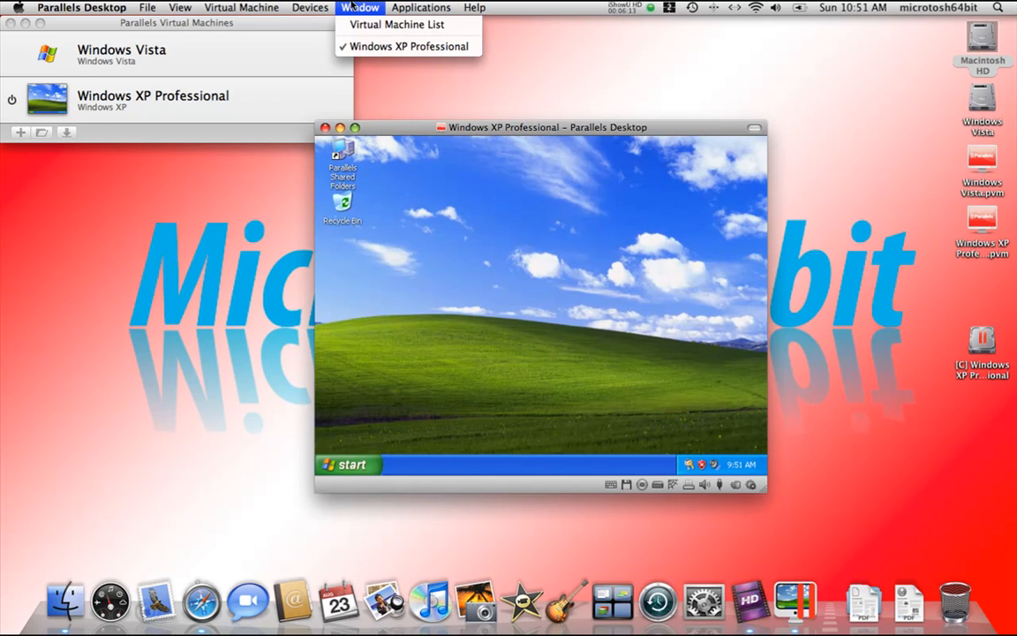
{"action": "left_click", "coordinate": [395, 152]}
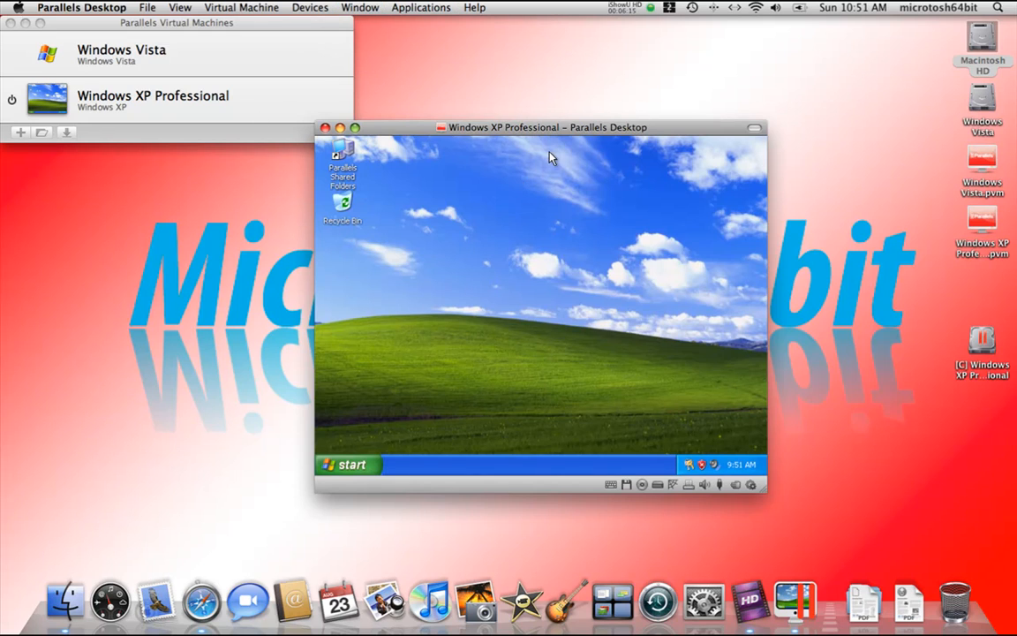
Examine the commands for shared Windows and Mac applications and Smart Select, and check the available help resources.
{"action": "left_click", "coordinate": [315, 4]}
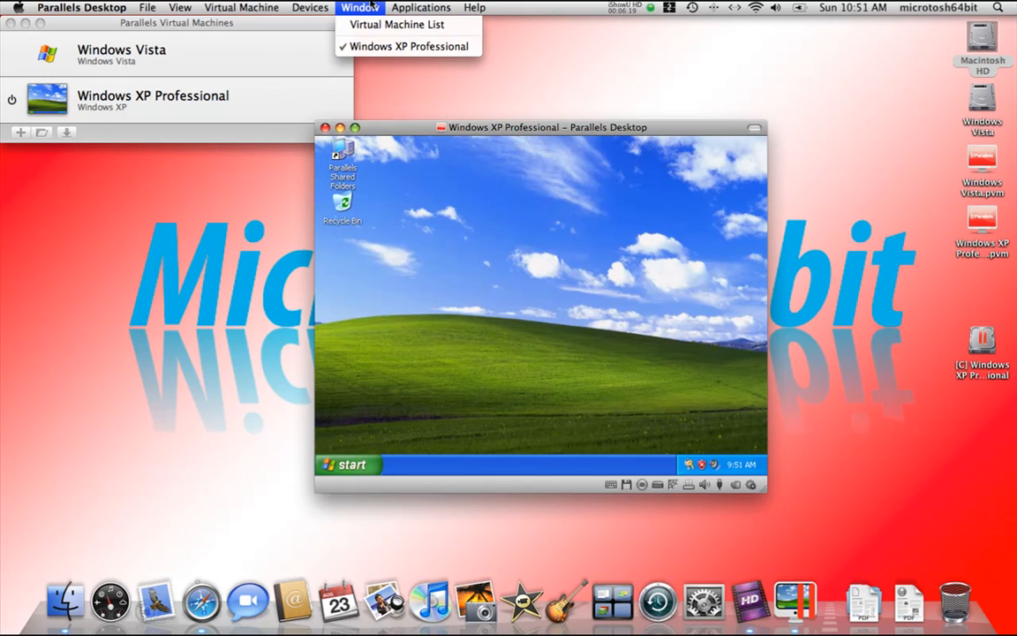
{"action": "mouse_move", "coordinate": [421, 7]}
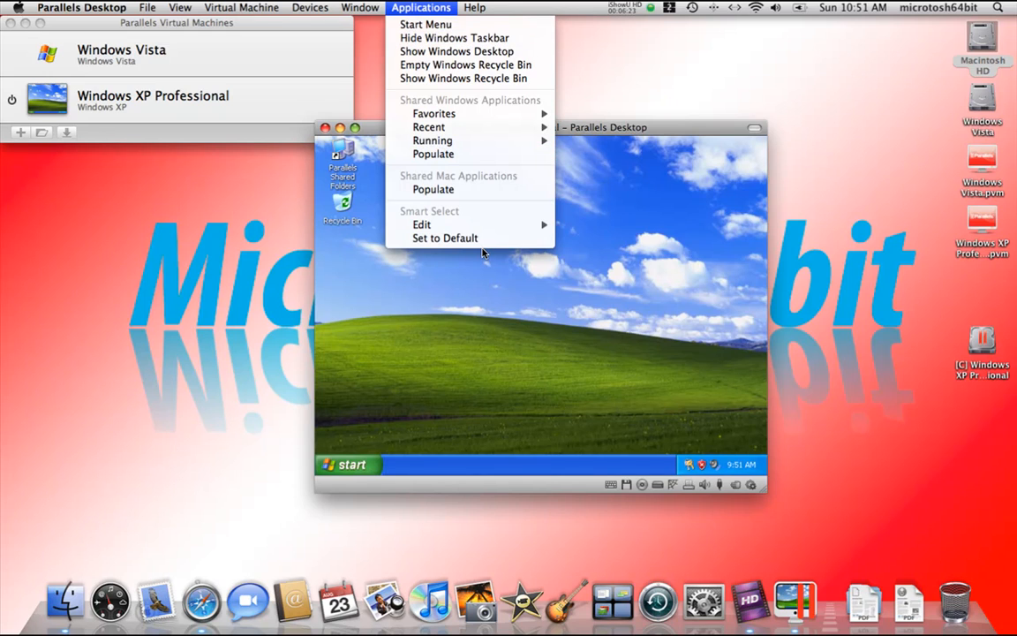
{"action": "left_click", "coordinate": [405, 25]}
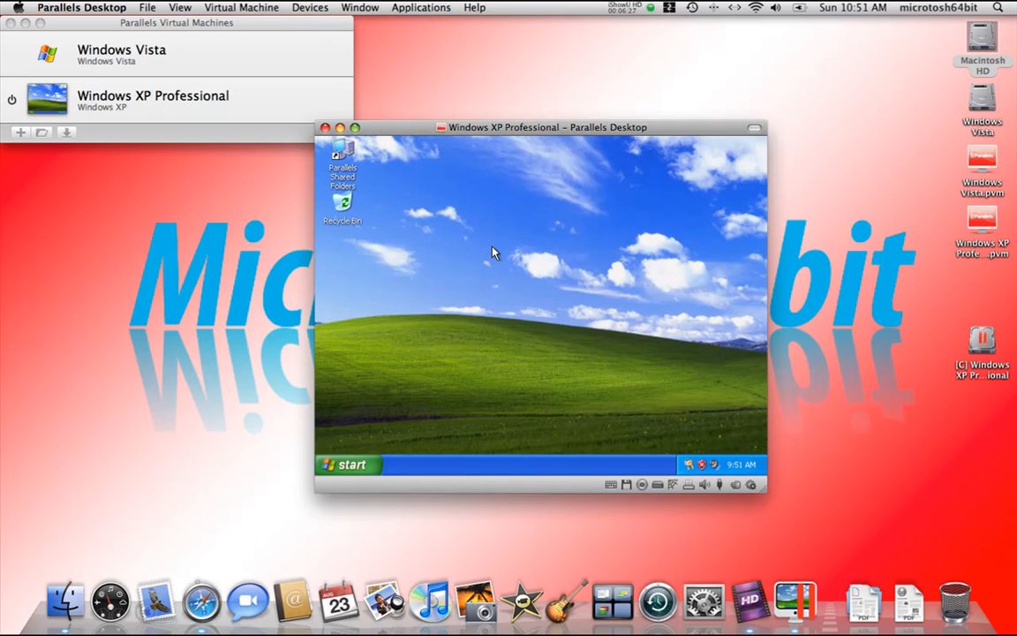
{"action": "left_click", "coordinate": [403, 6]}
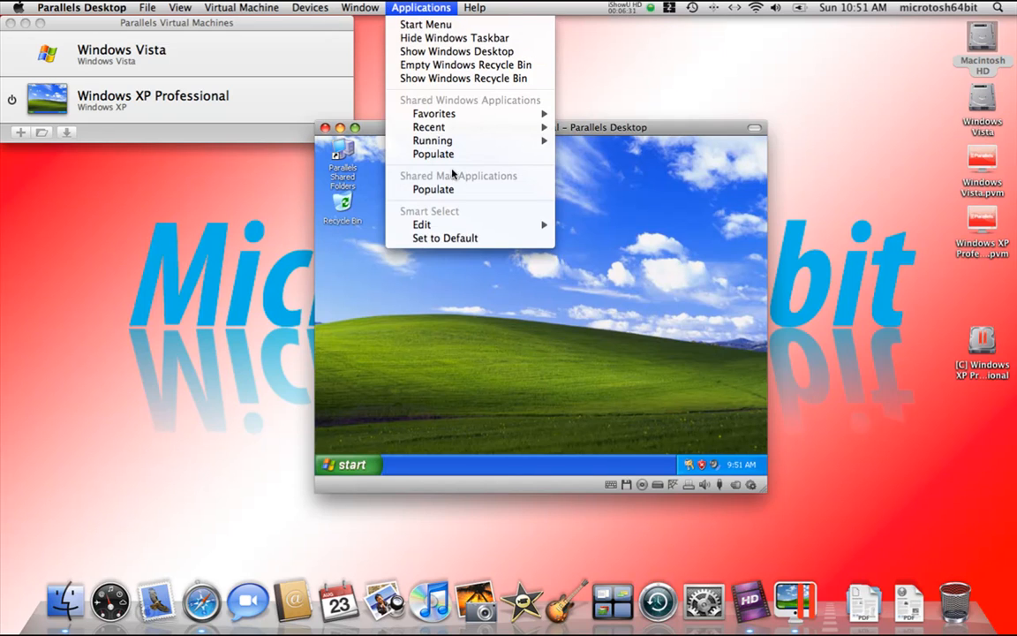
{"action": "mouse_move", "coordinate": [482, 6]}
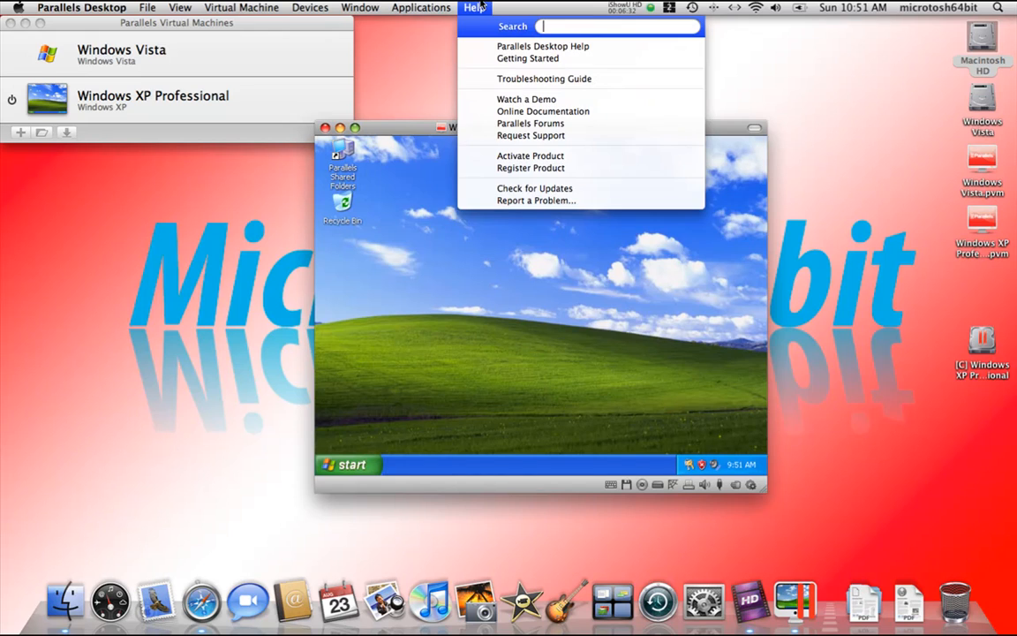
{"action": "left_click", "coordinate": [369, 168]}
Shut down Windows XP from inside the virtual machine.
{"action": "left_click", "coordinate": [353, 465]}
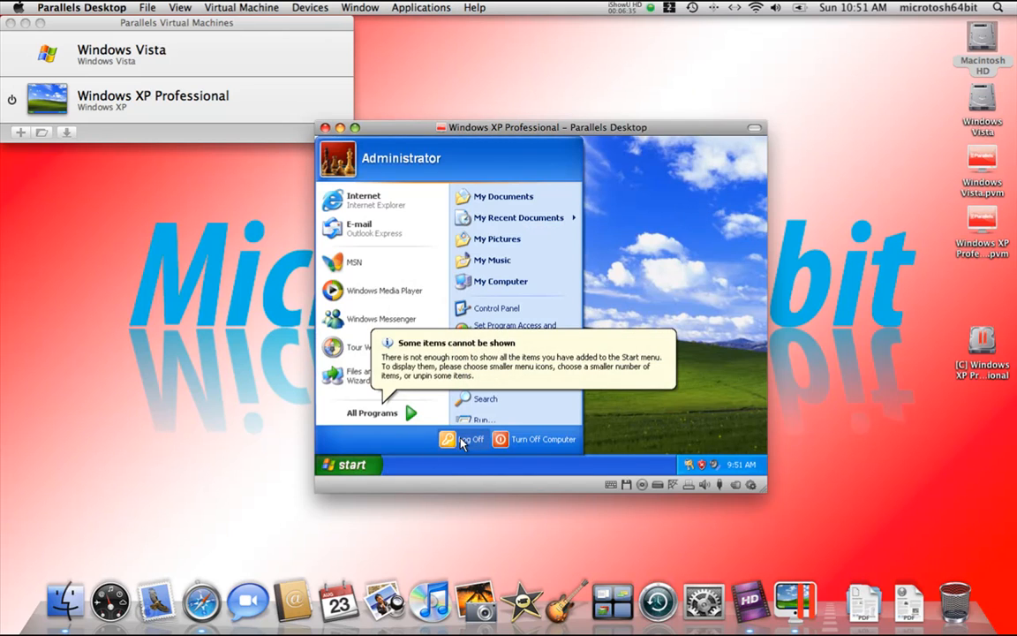
{"action": "left_click", "coordinate": [509, 440]}
{"action": "left_click", "coordinate": [542, 274]}
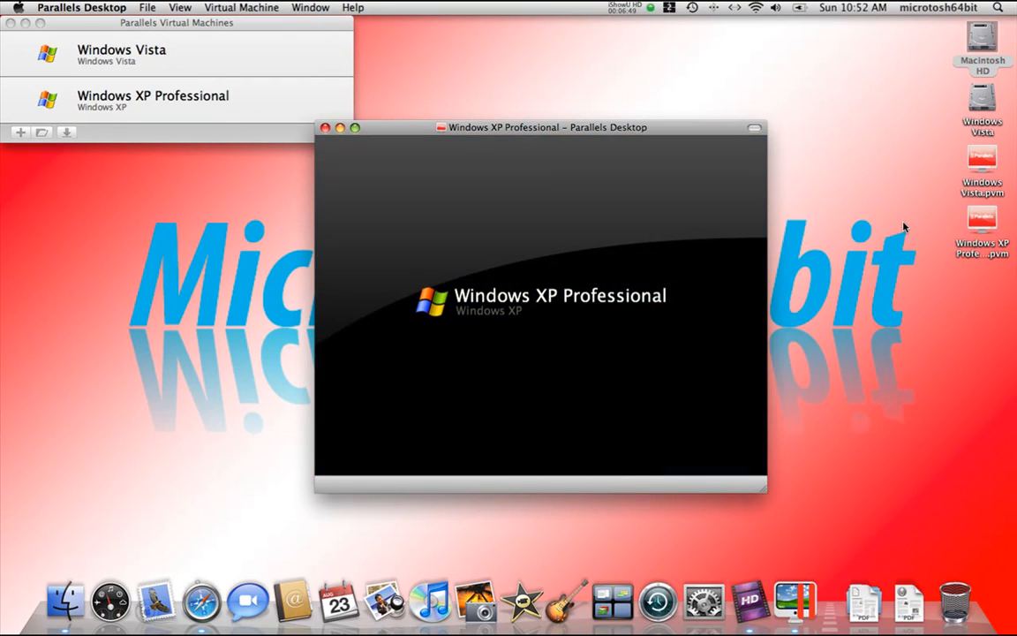
Show the package contents of Windows XP Professional.pvm and inspect its Windows XP Professional-0.hdd disk in Parallels Explorer, then close the explorer.
{"action": "left_click", "coordinate": [904, 228]}
{"action": "right_click", "coordinate": [1011, 228]}
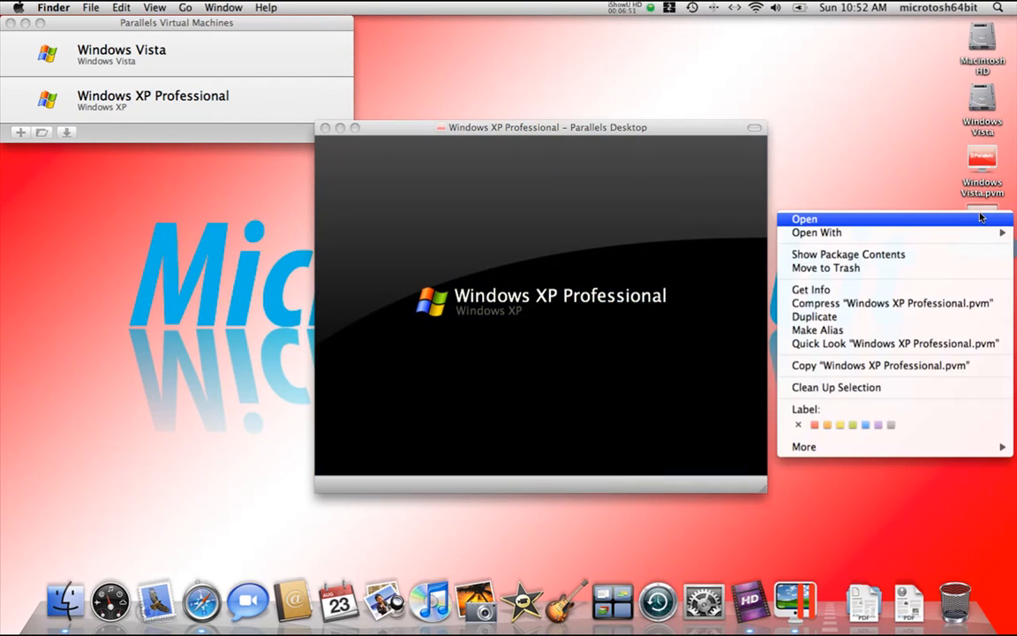
{"action": "left_click", "coordinate": [921, 256]}
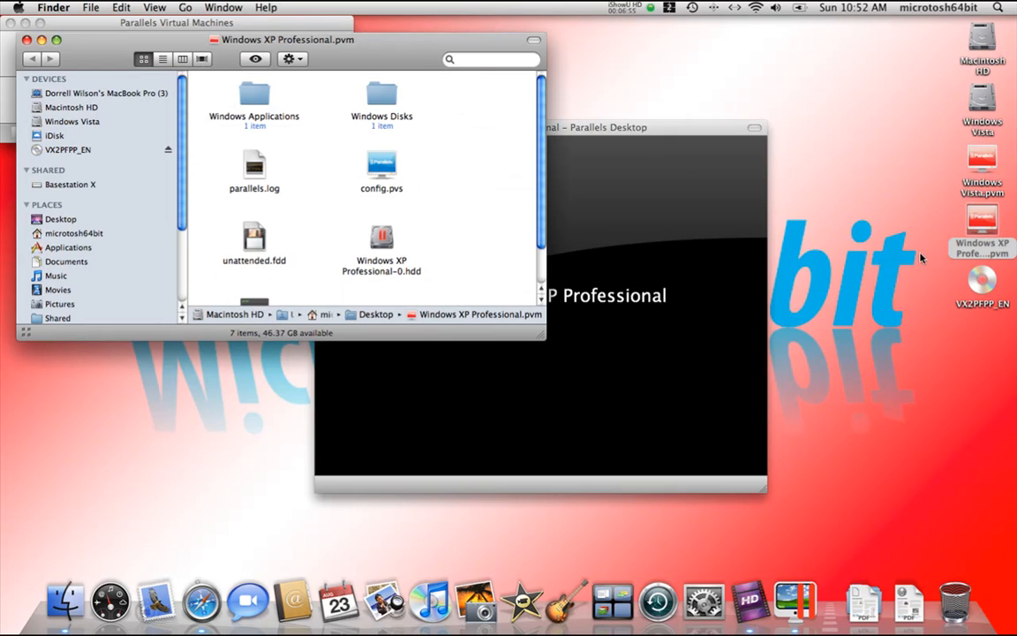
{"action": "double_click", "coordinate": [382, 238]}
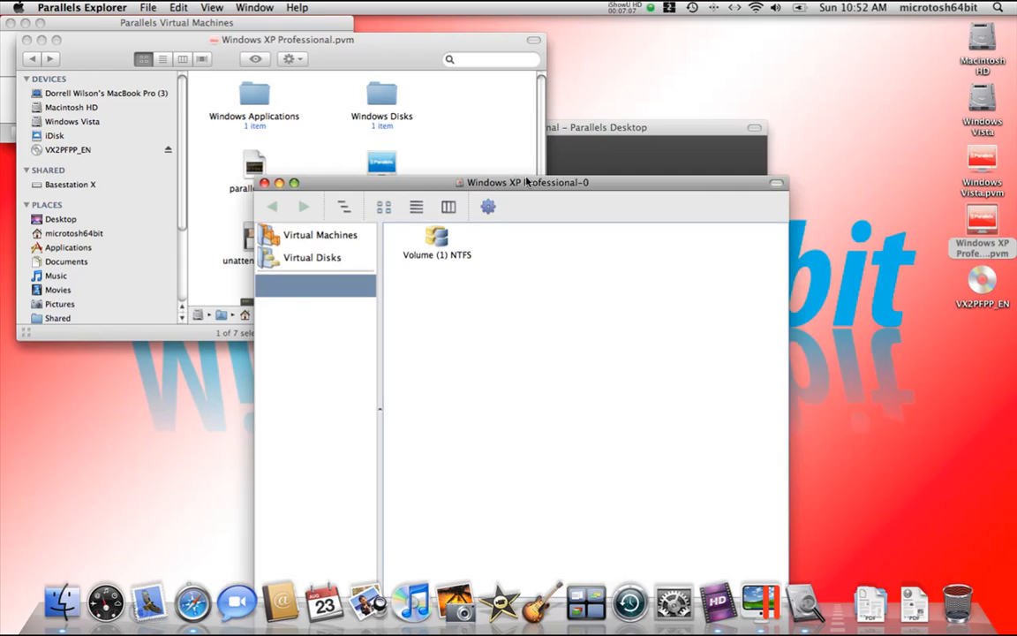
{"action": "left_click_drag", "start_coordinate": [527, 182], "coordinate": [535, 63]}
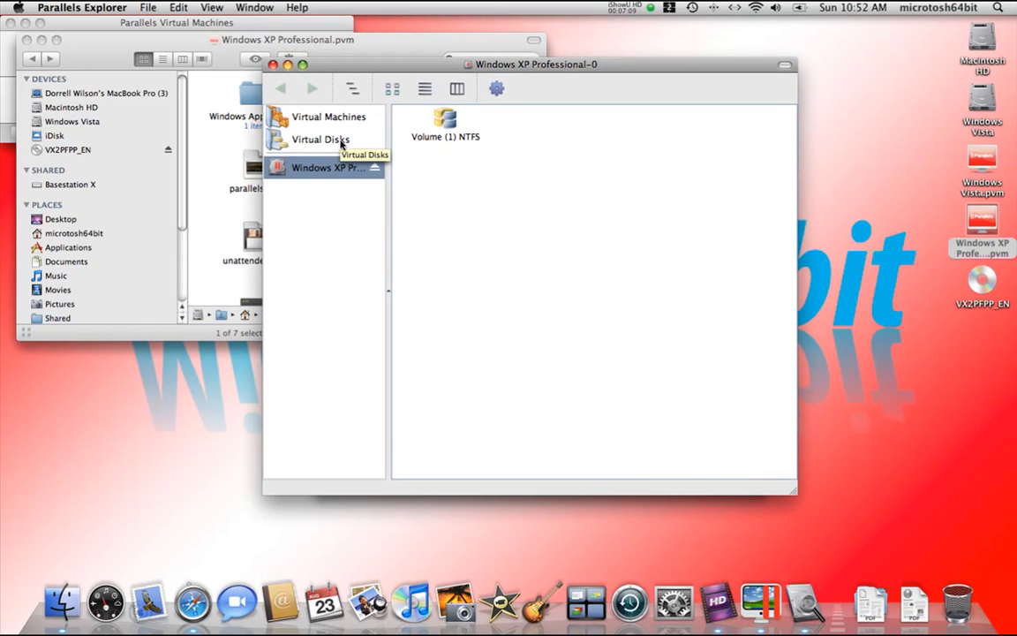
{"action": "left_click", "coordinate": [273, 64]}
Check the C folder inside the package's Windows Disks folder and close the Finder window.
{"action": "double_click", "coordinate": [393, 99]}
{"action": "double_click", "coordinate": [257, 97]}
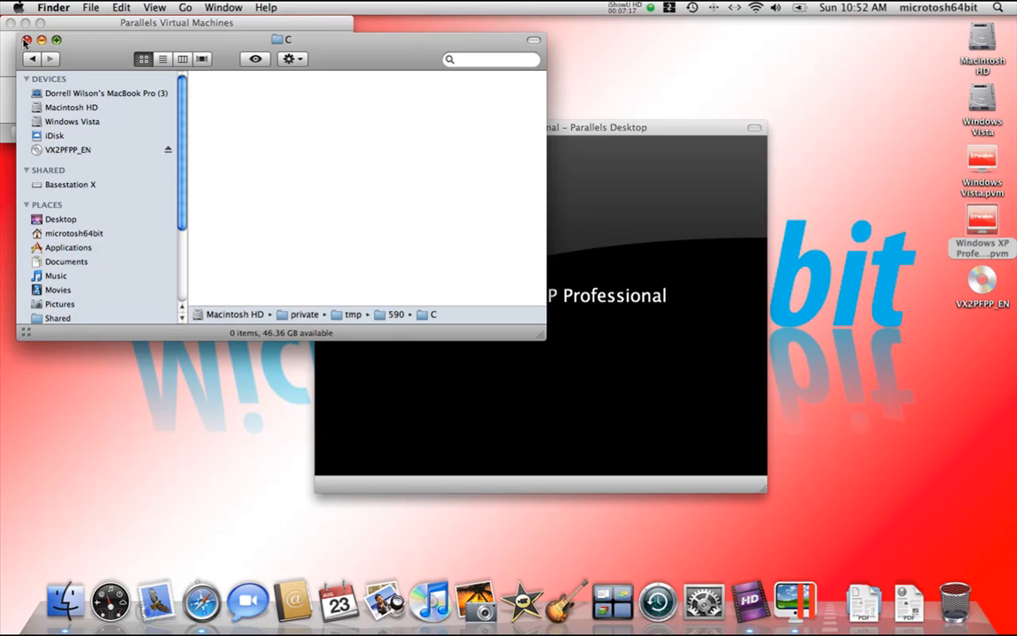
{"action": "left_click", "coordinate": [25, 40]}
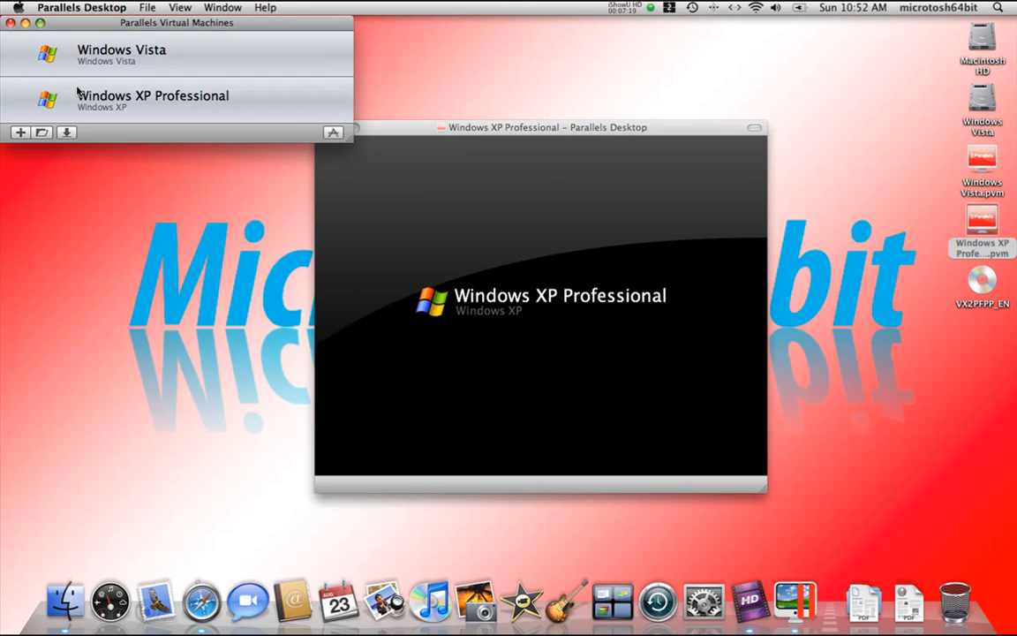
Open the configuration of the Windows XP Professional virtual machine and review its General and Boot Order settings.
{"action": "right_click", "coordinate": [99, 102]}
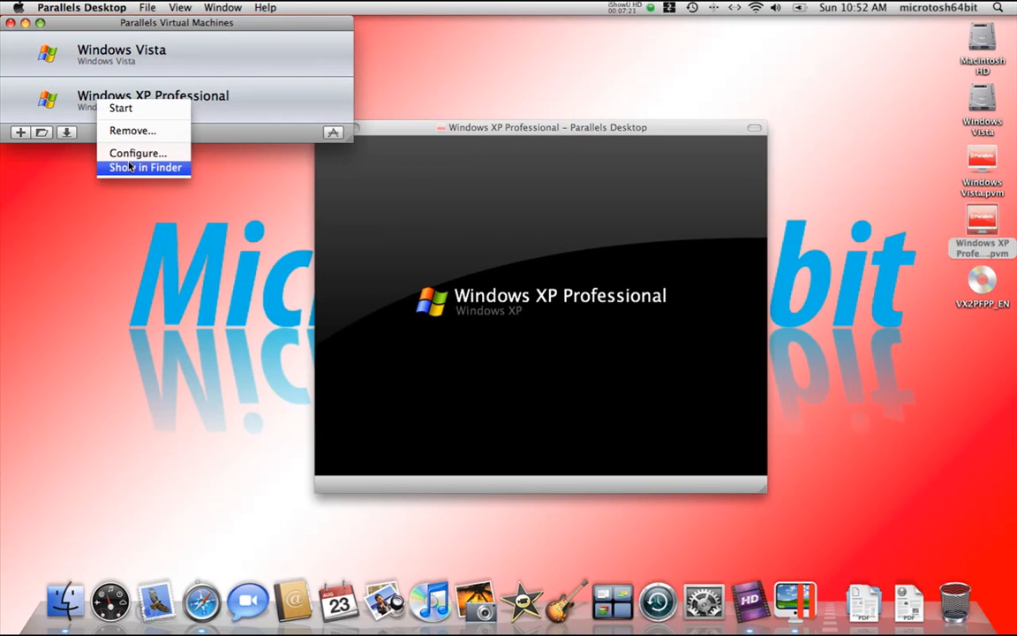
{"action": "left_click", "coordinate": [130, 155]}
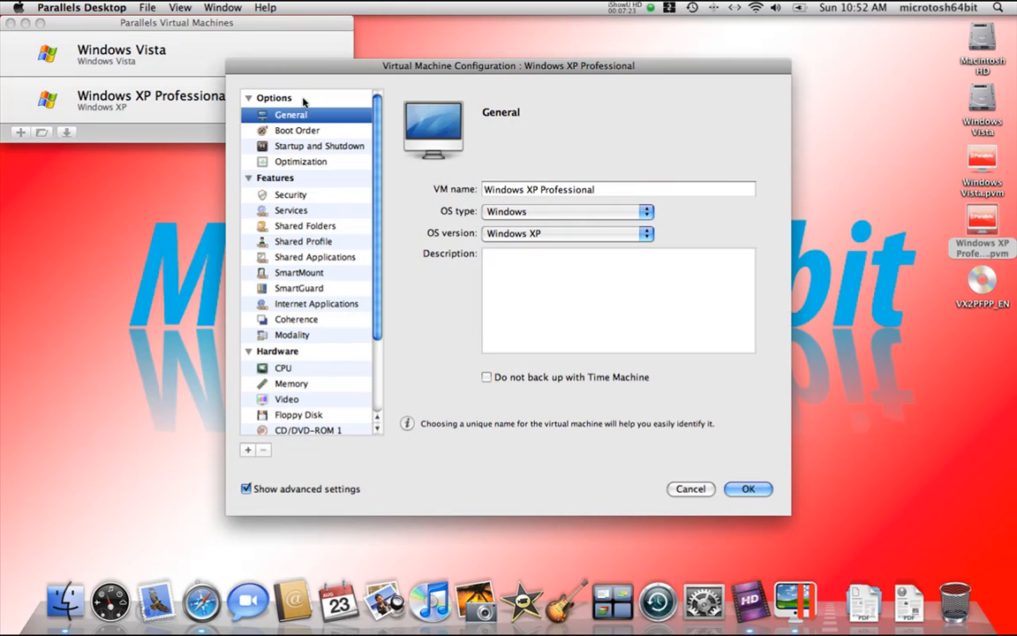
{"action": "left_click", "coordinate": [635, 191]}
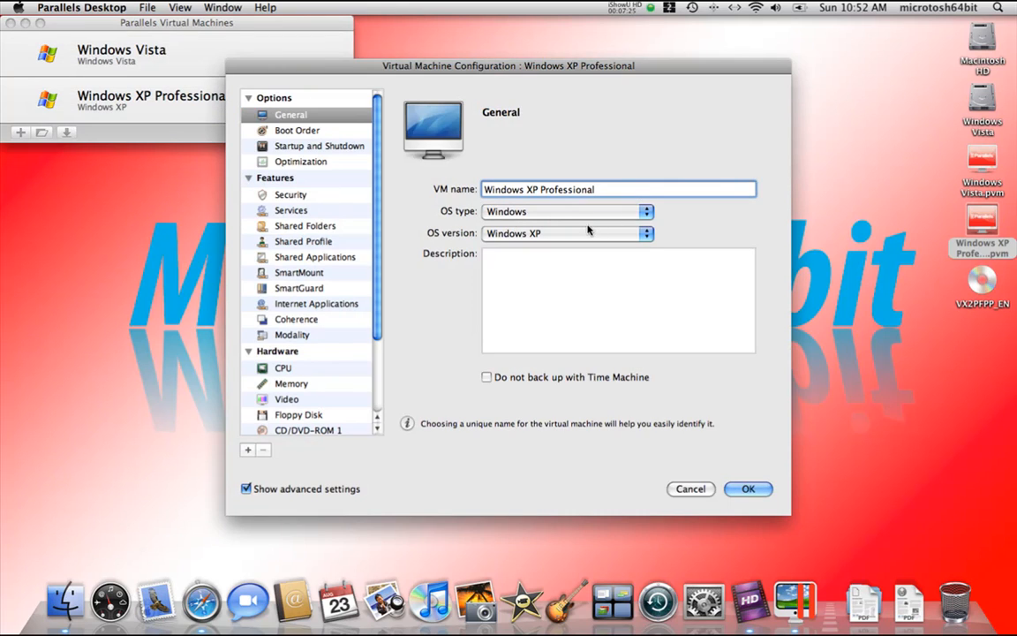
{"action": "left_click", "coordinate": [543, 269]}
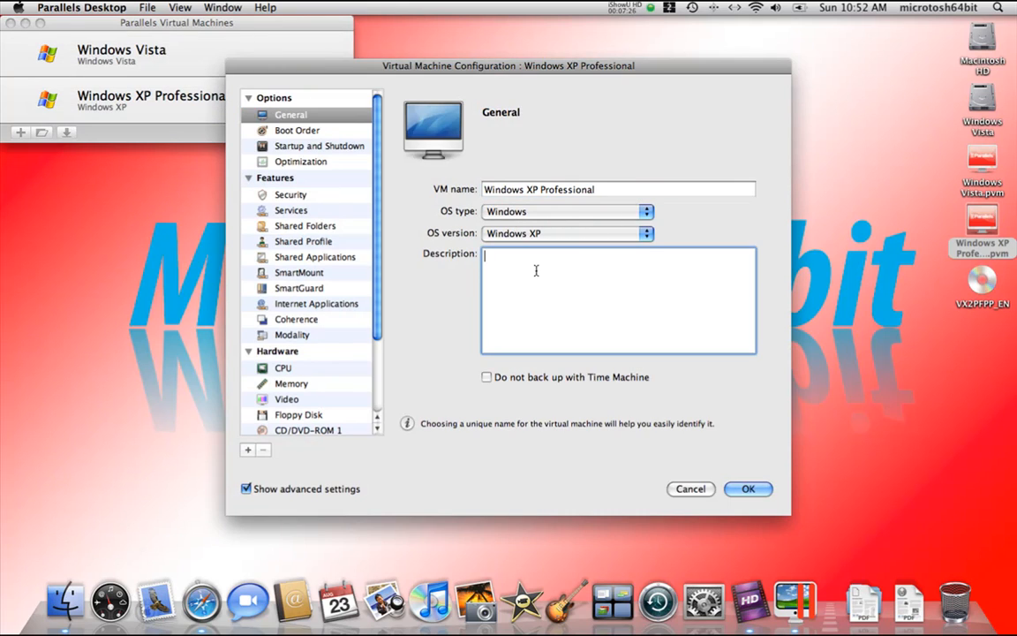
{"action": "left_click", "coordinate": [294, 129]}
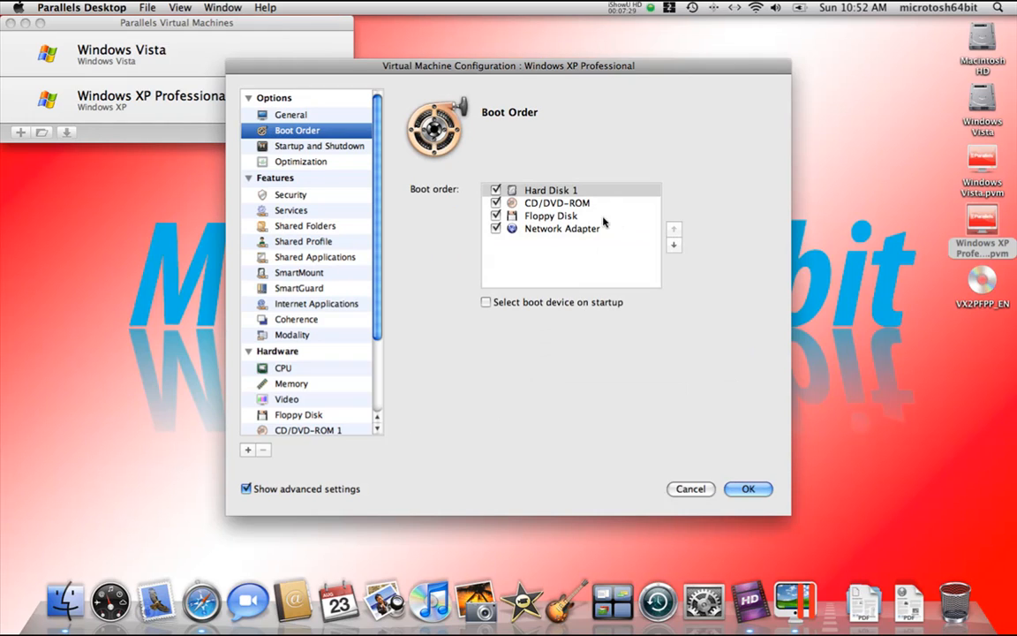
Review the Startup and Shutdown choices for the opening view mode, turning on automatically and closing the window.
{"action": "left_click", "coordinate": [328, 145]}
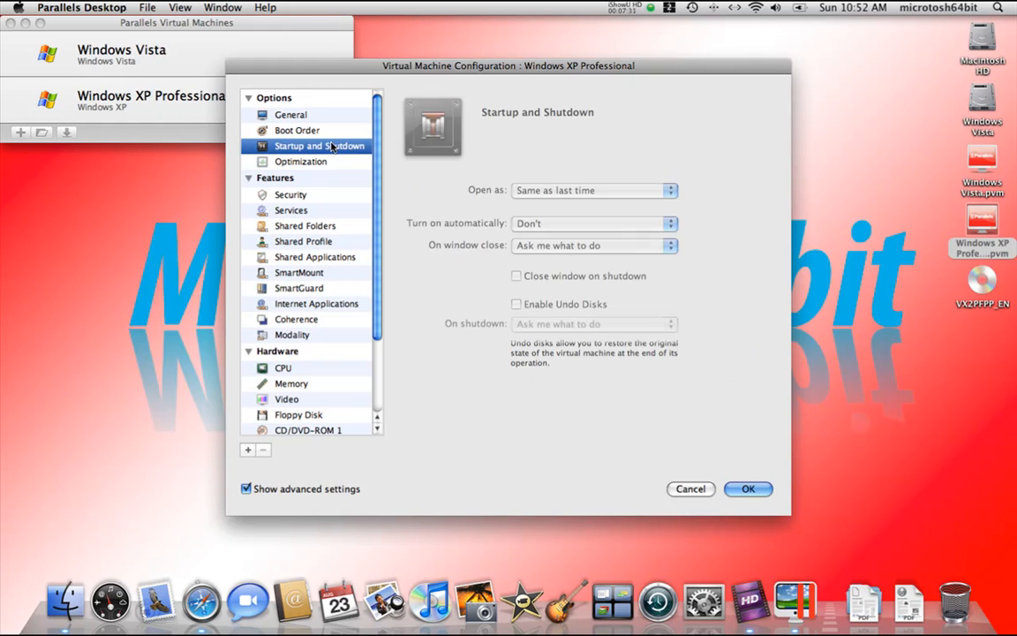
{"action": "left_click", "coordinate": [544, 194]}
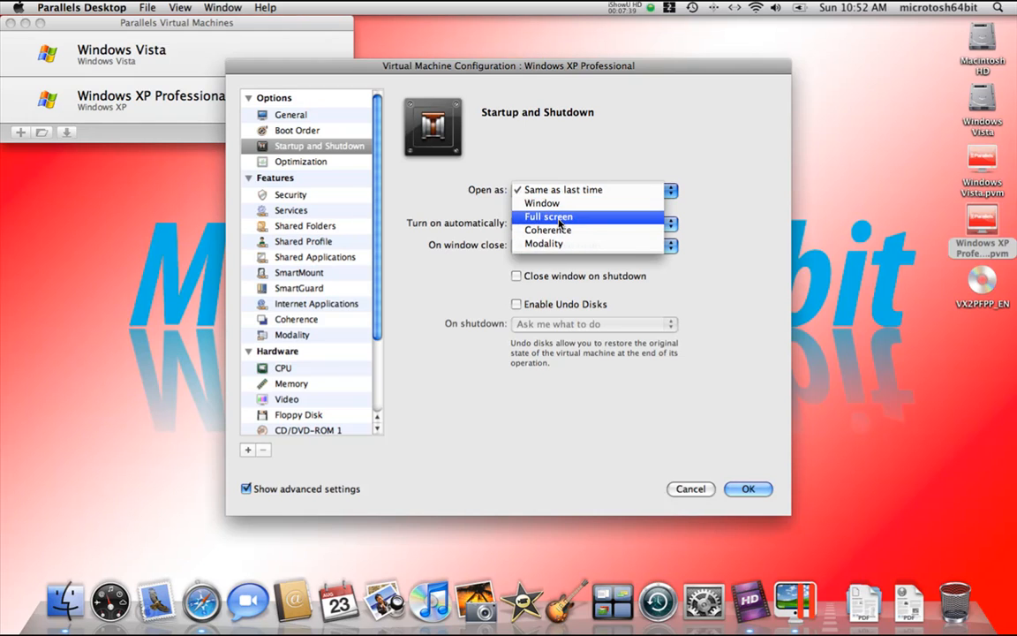
{"action": "left_click", "coordinate": [418, 208]}
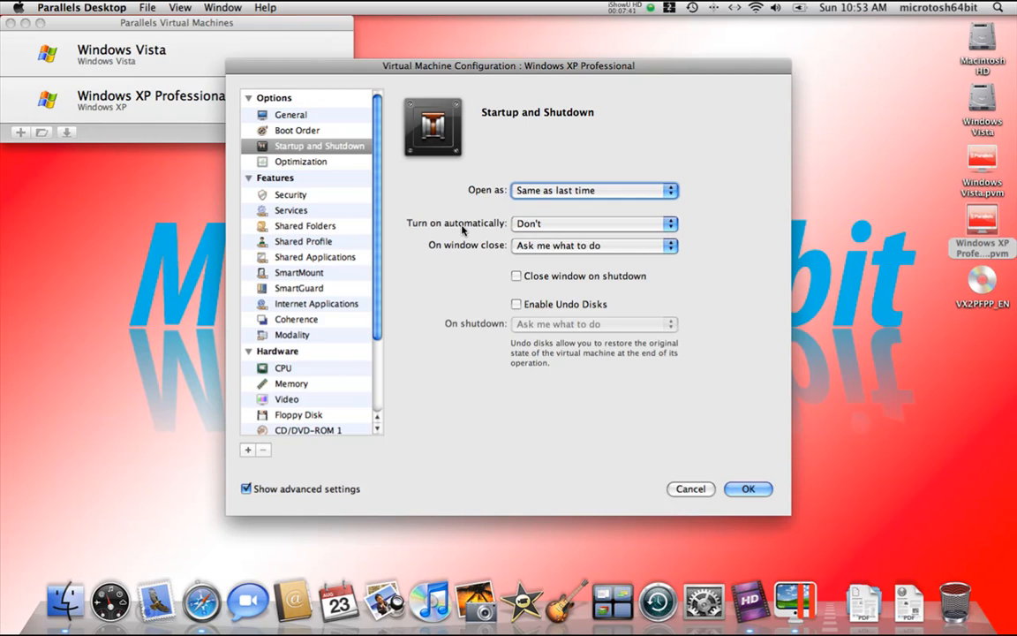
{"action": "left_click", "coordinate": [552, 223]}
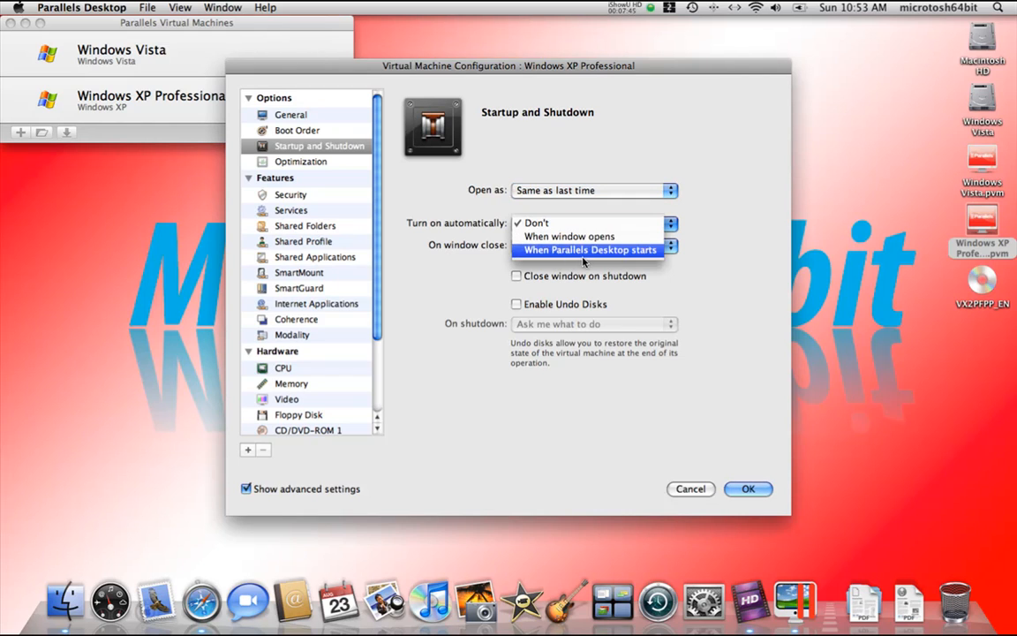
{"action": "left_click", "coordinate": [408, 234]}
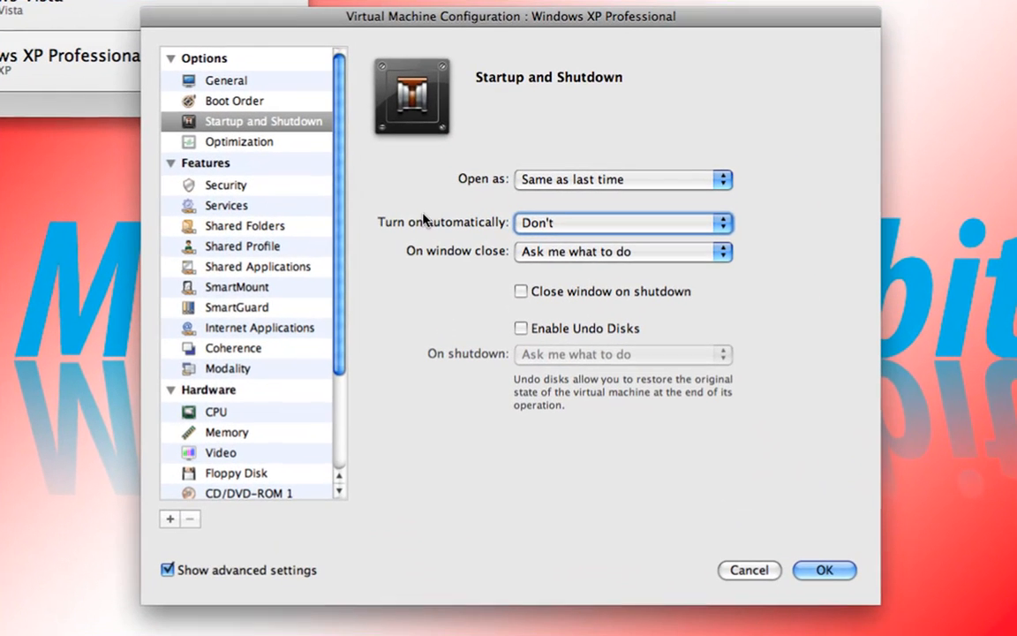
{"action": "left_click", "coordinate": [630, 256]}
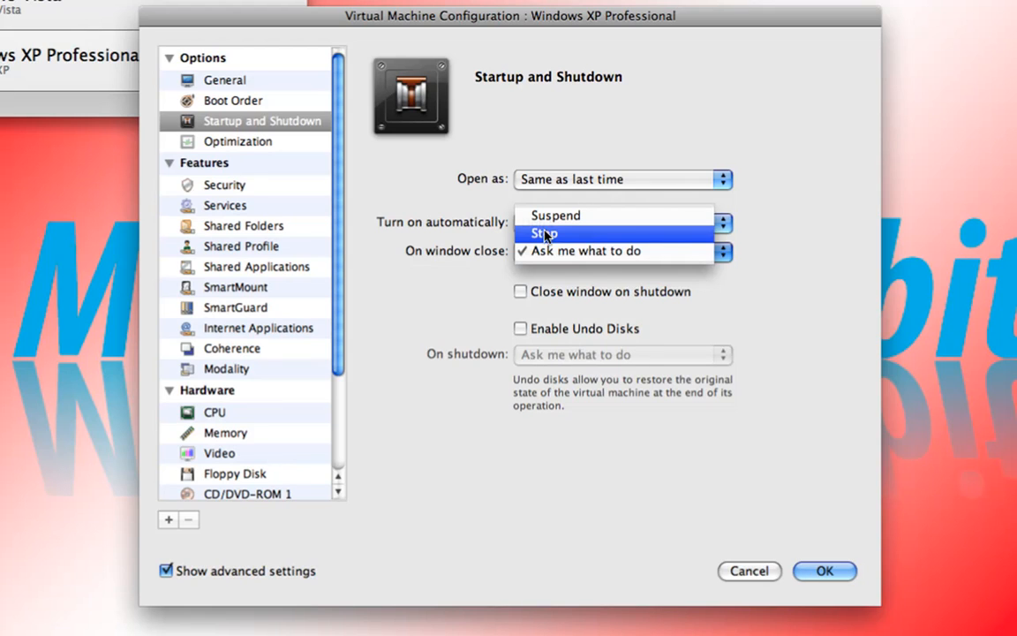
{"action": "left_click", "coordinate": [398, 164]}
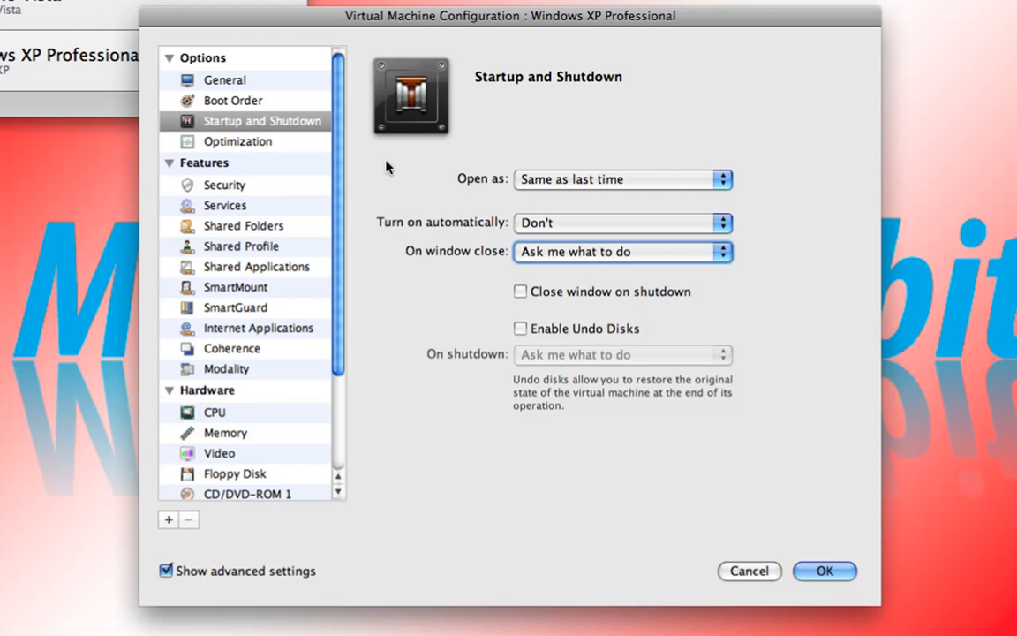
Examine the virtual machine's Optimization, Security and Services settings.
{"action": "left_click", "coordinate": [292, 161]}
{"action": "left_click", "coordinate": [267, 142]}
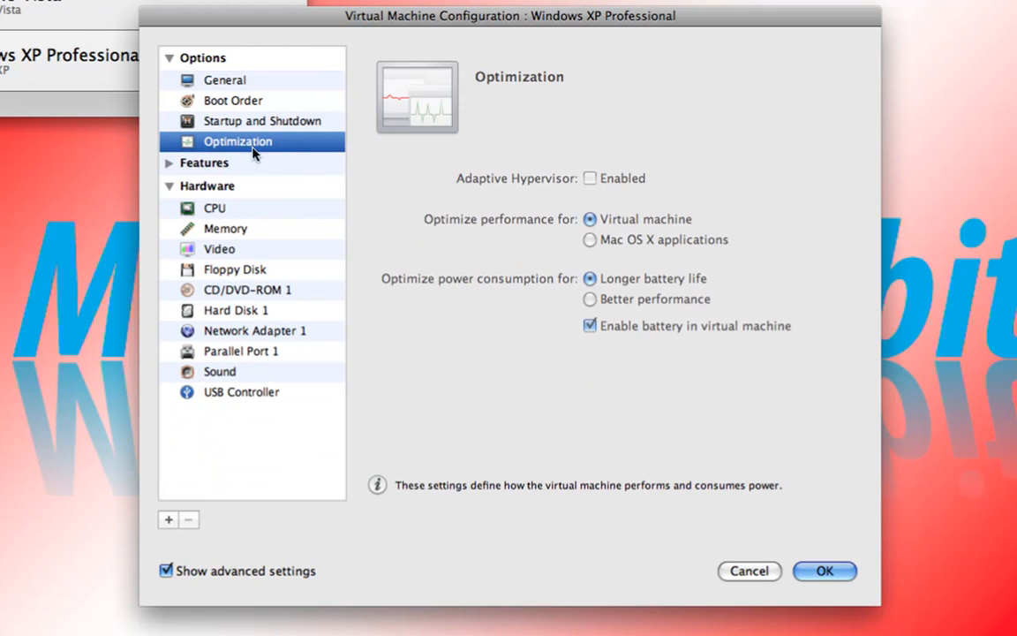
{"action": "left_click", "coordinate": [168, 163]}
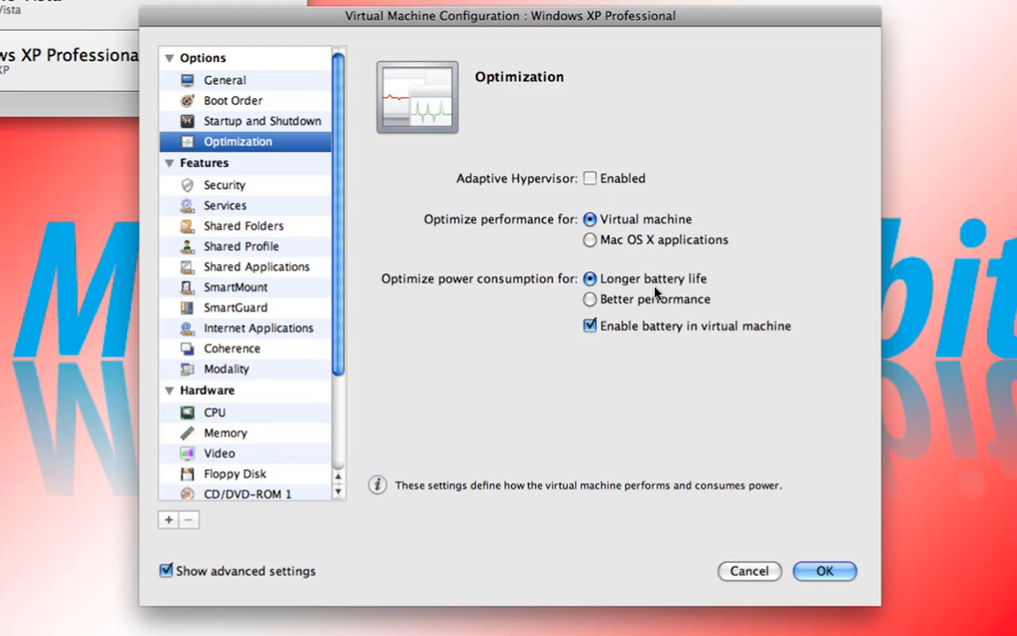
{"action": "left_click", "coordinate": [210, 184]}
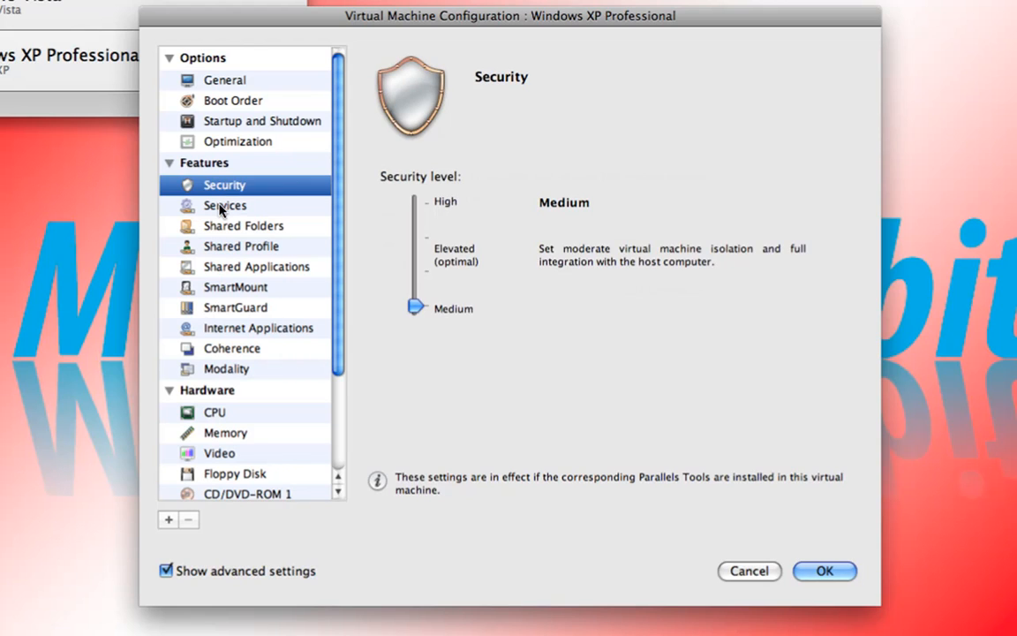
{"action": "left_click", "coordinate": [210, 204]}
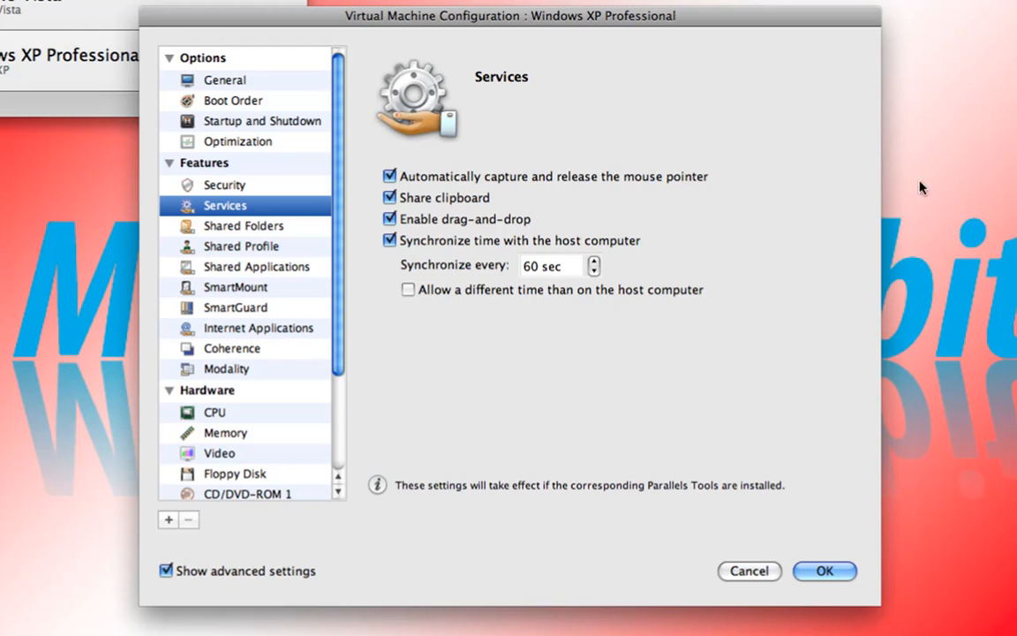
Examine the Shared Folders settings and the form for adding a user-defined Mac OS X folder, without adding one.
{"action": "left_click", "coordinate": [270, 226]}
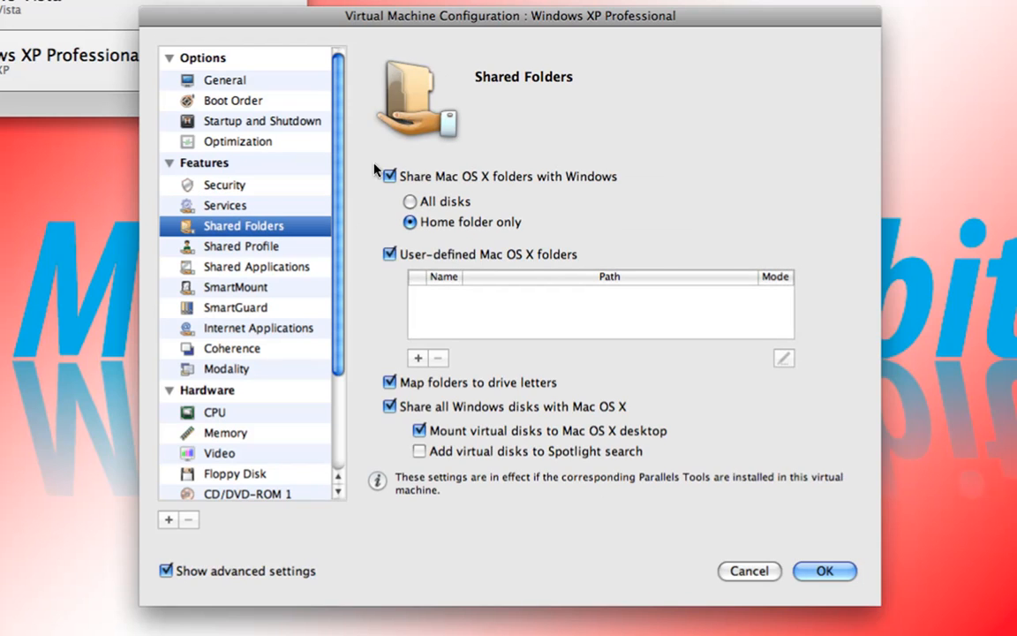
{"action": "left_click", "coordinate": [417, 358]}
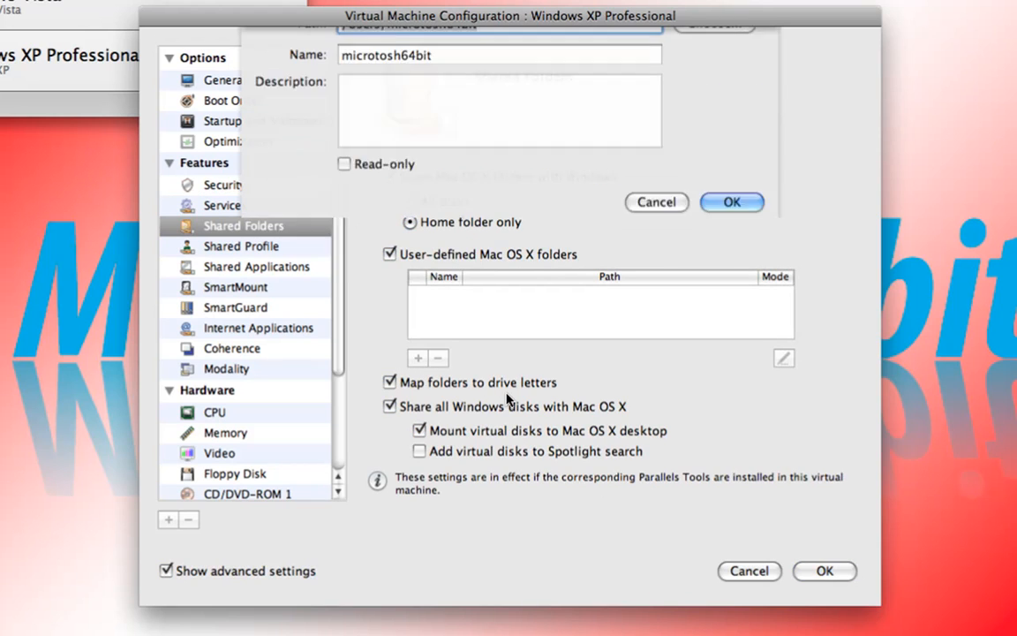
{"action": "left_click", "coordinate": [655, 256]}
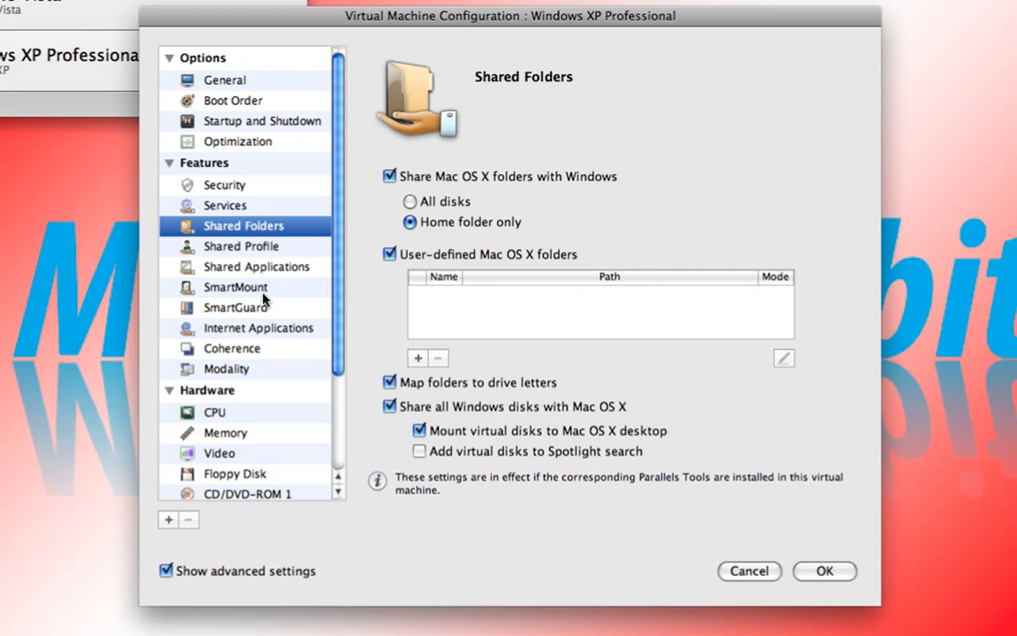
Review the Shared Profile folder mappings and the Shared Applications settings, including the Show in Dock choices.
{"action": "left_click", "coordinate": [205, 243]}
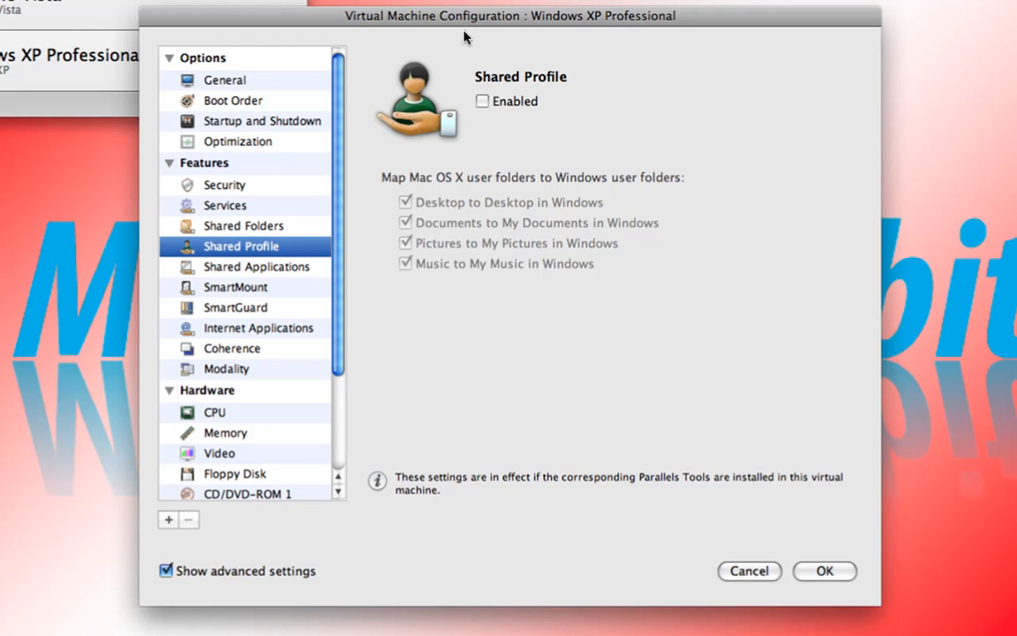
{"action": "left_click", "coordinate": [261, 265]}
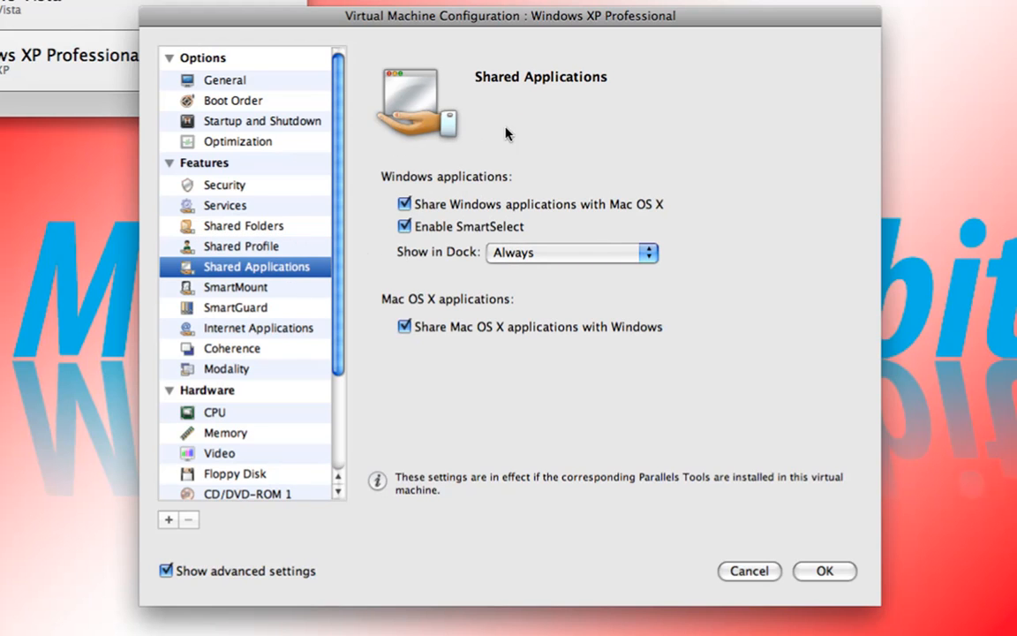
{"action": "left_click", "coordinate": [592, 252]}
{"action": "left_click", "coordinate": [740, 221]}
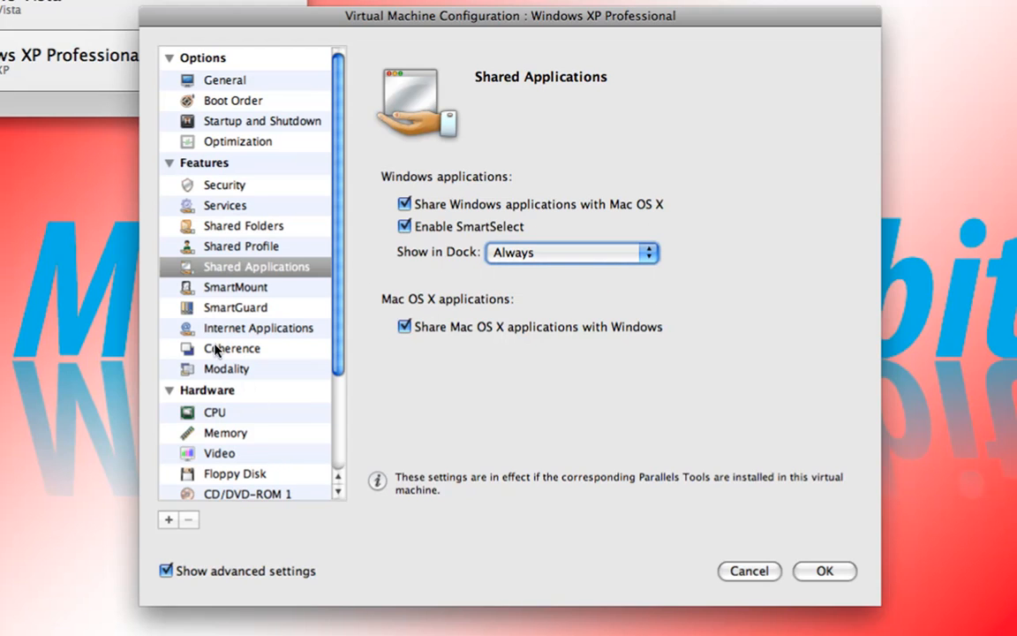
Look through the SmartMount, SmartGuard and Internet Applications settings, including the choices for opening web pages.
{"action": "left_click", "coordinate": [221, 287]}
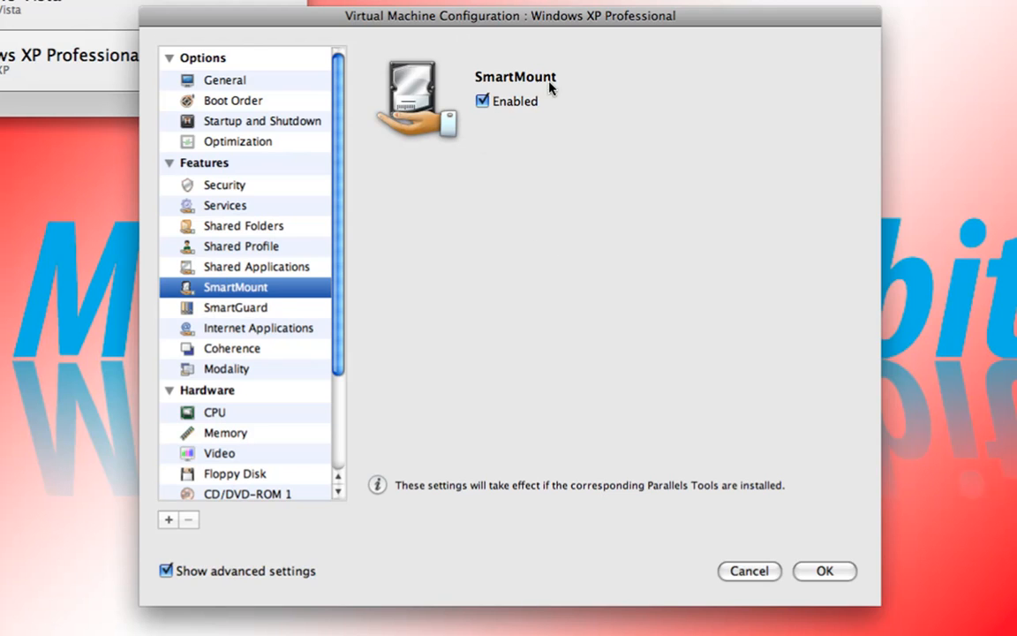
{"action": "left_click", "coordinate": [243, 309]}
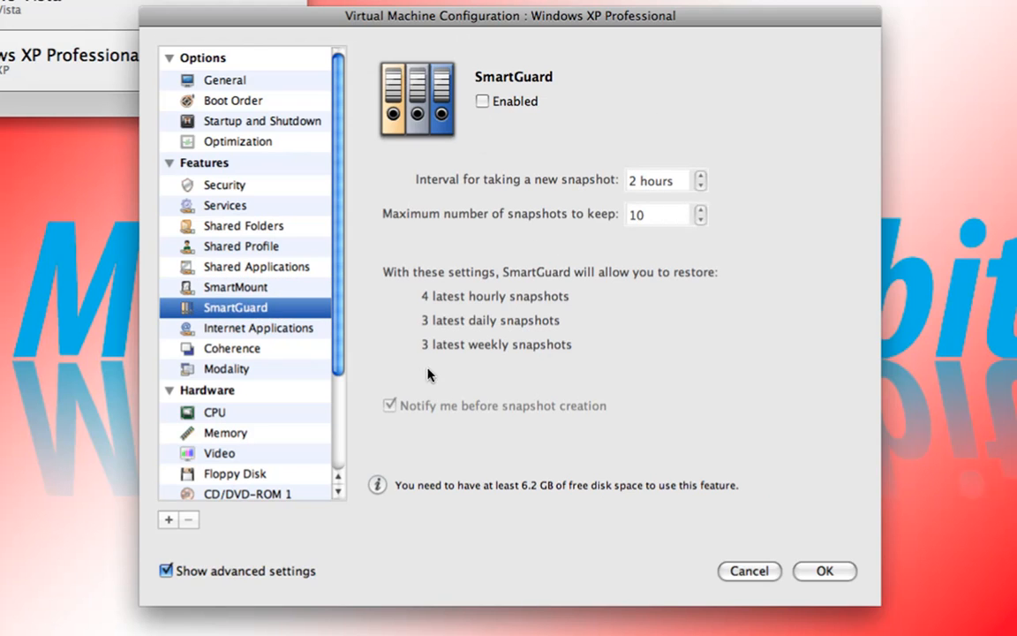
{"action": "left_click", "coordinate": [270, 329]}
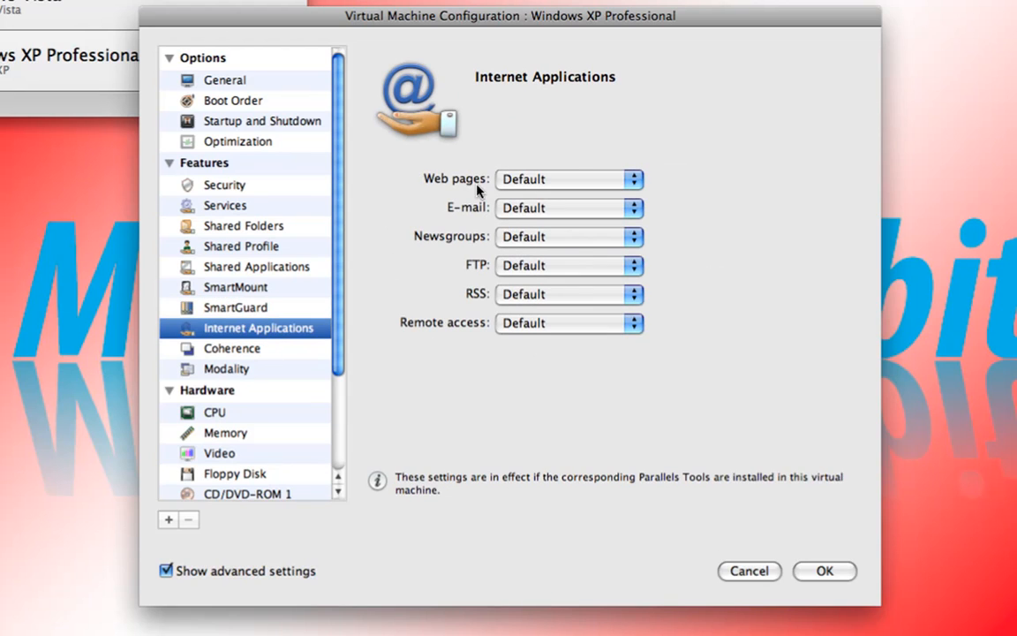
{"action": "left_click", "coordinate": [512, 182]}
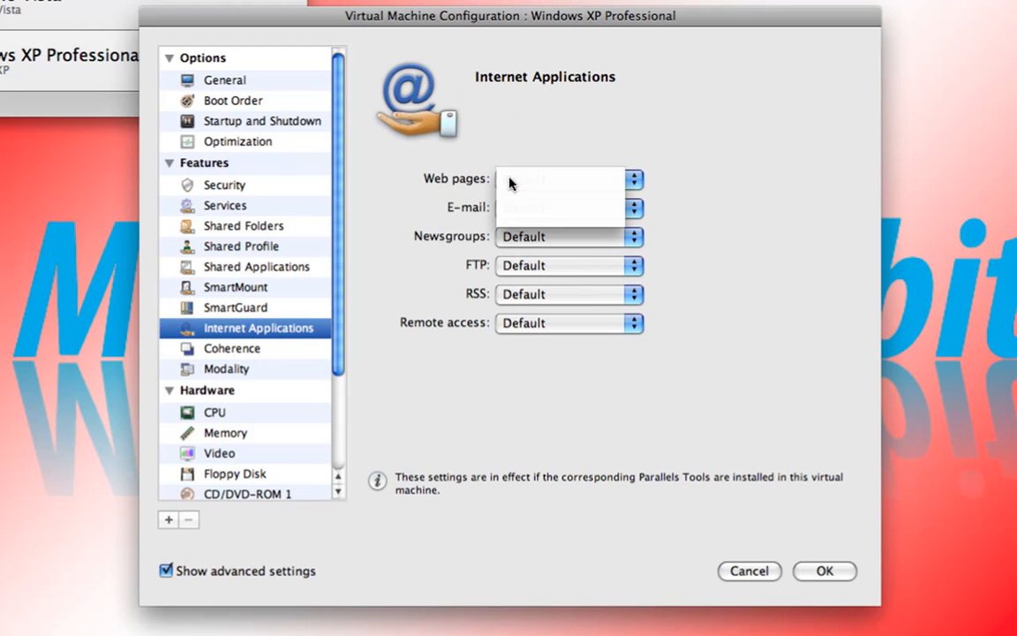
{"action": "left_click", "coordinate": [564, 135]}
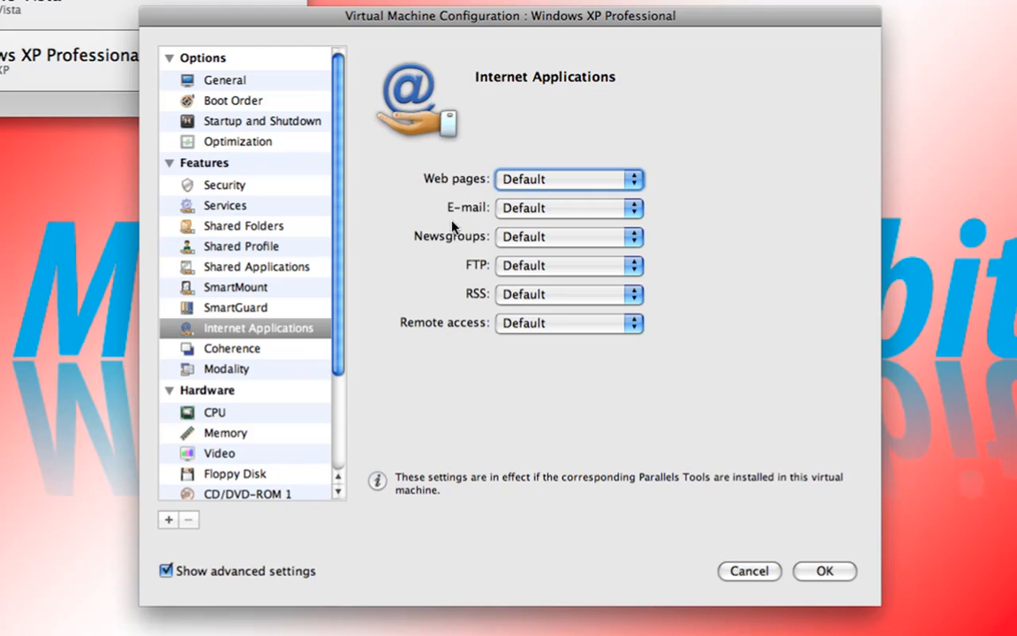
Check the Newsgroups opening choices in Internet Applications, and review the Coherence, Modality and CPU settings.
{"action": "left_click", "coordinate": [521, 237]}
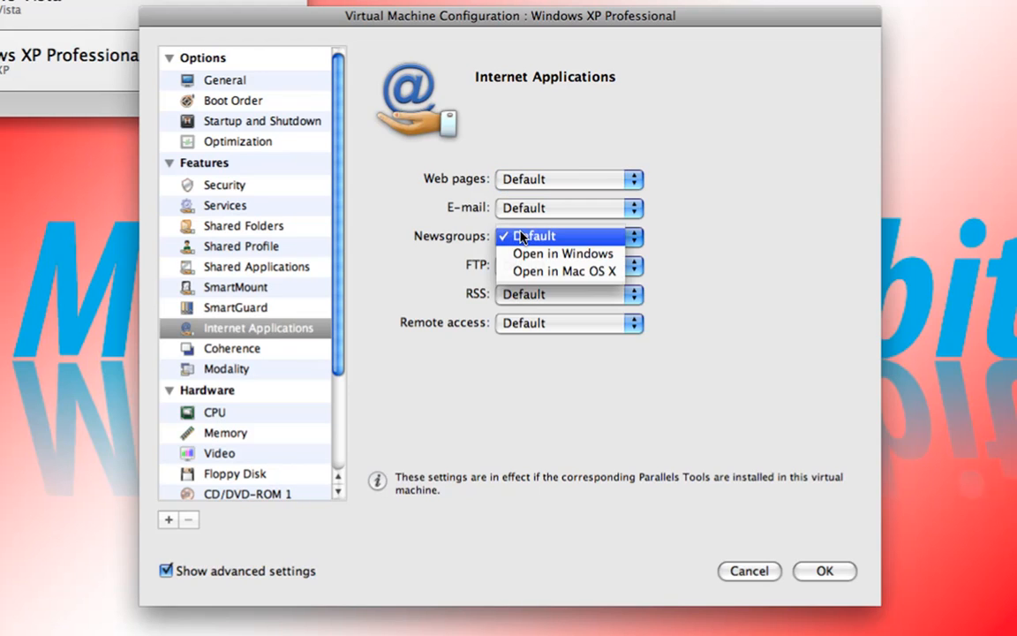
{"action": "left_click", "coordinate": [520, 235]}
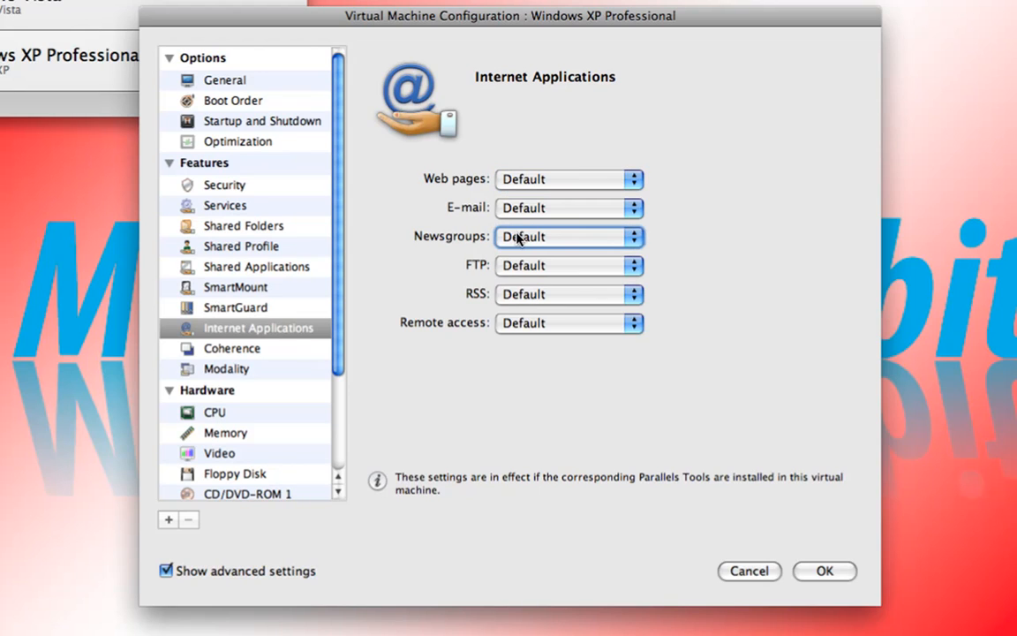
{"action": "left_click", "coordinate": [212, 352]}
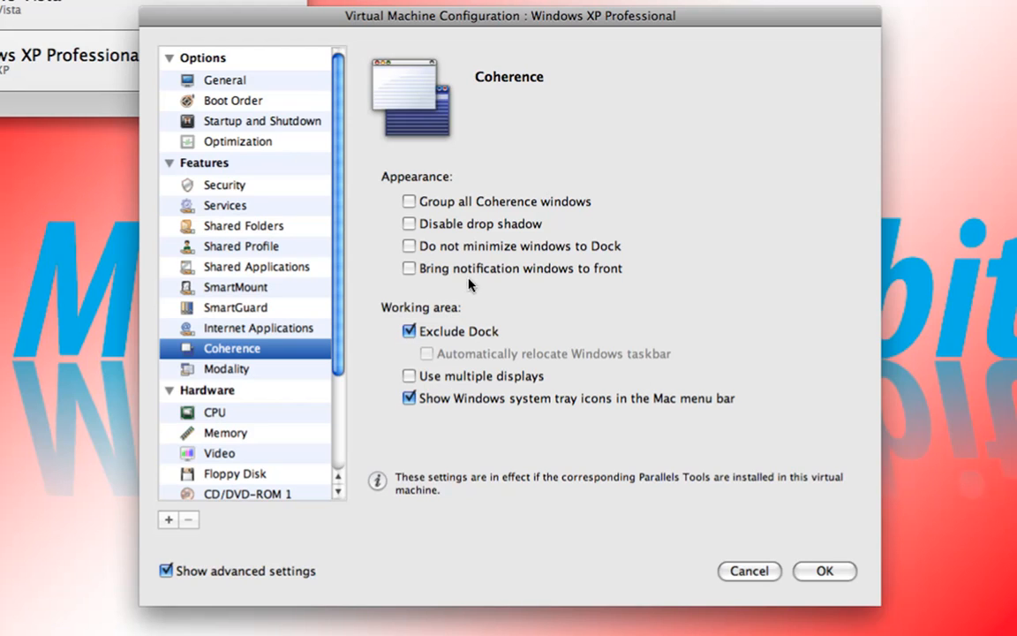
{"action": "left_click", "coordinate": [255, 372]}
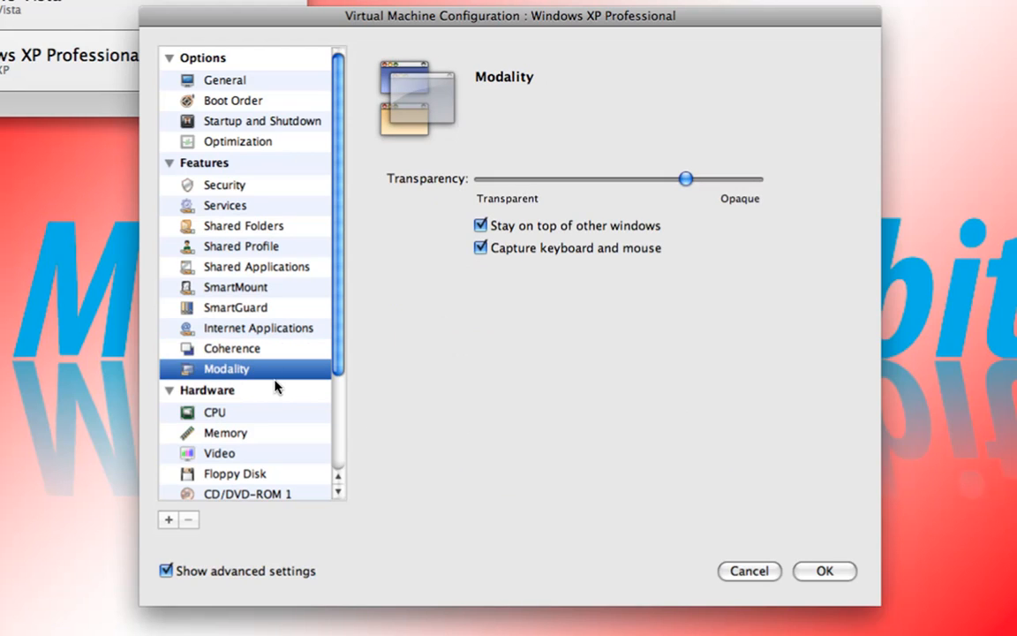
{"action": "left_click", "coordinate": [217, 412]}
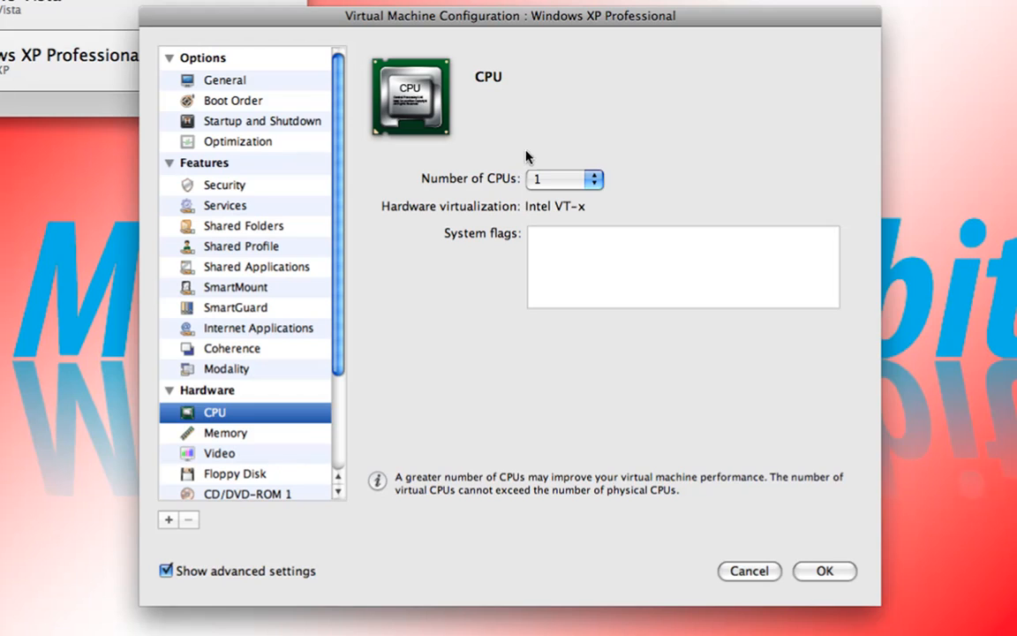
Set the Windows XP virtual machine's main memory to 1000 MB.
{"action": "left_click", "coordinate": [224, 433]}
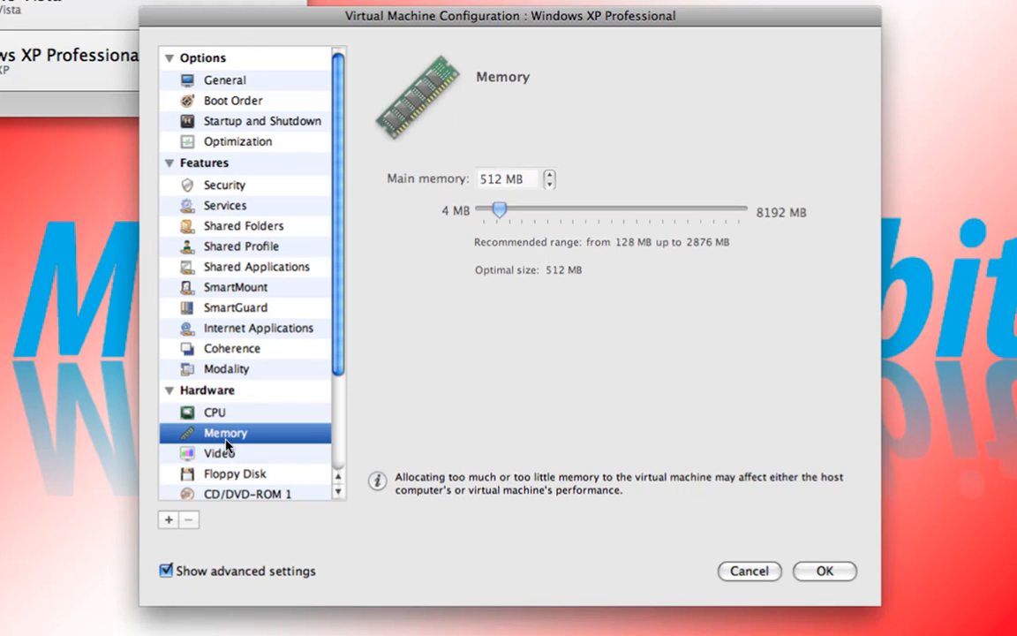
{"action": "double_click", "coordinate": [506, 181]}
{"action": "type", "text": "1000"}
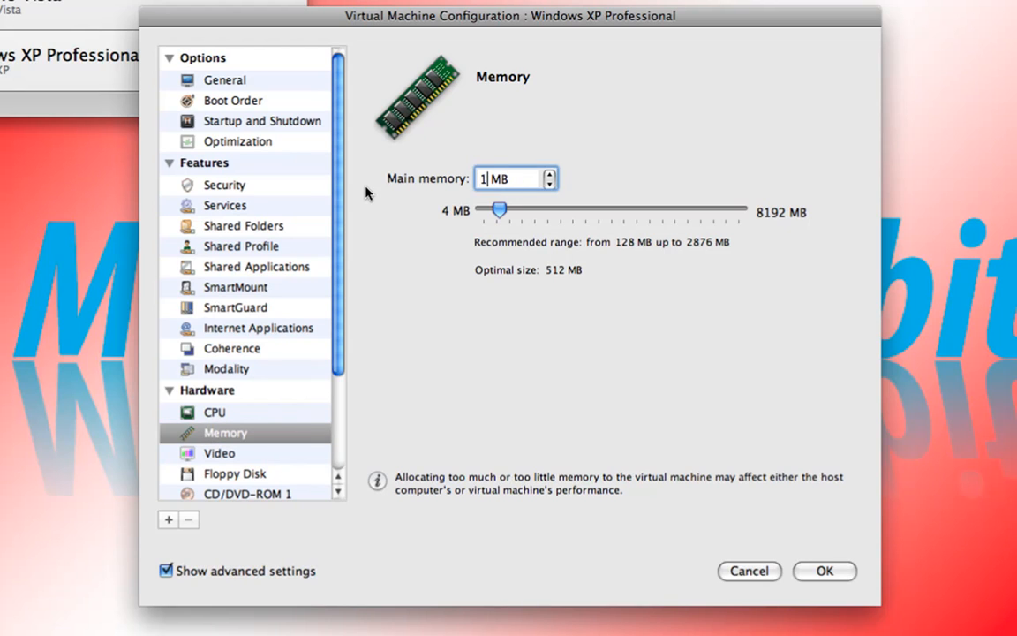
Examine the hardware settings for Video, Floppy Disk, CD/DVD-ROM 1 and Hard Disk 1.
{"action": "left_click", "coordinate": [220, 459]}
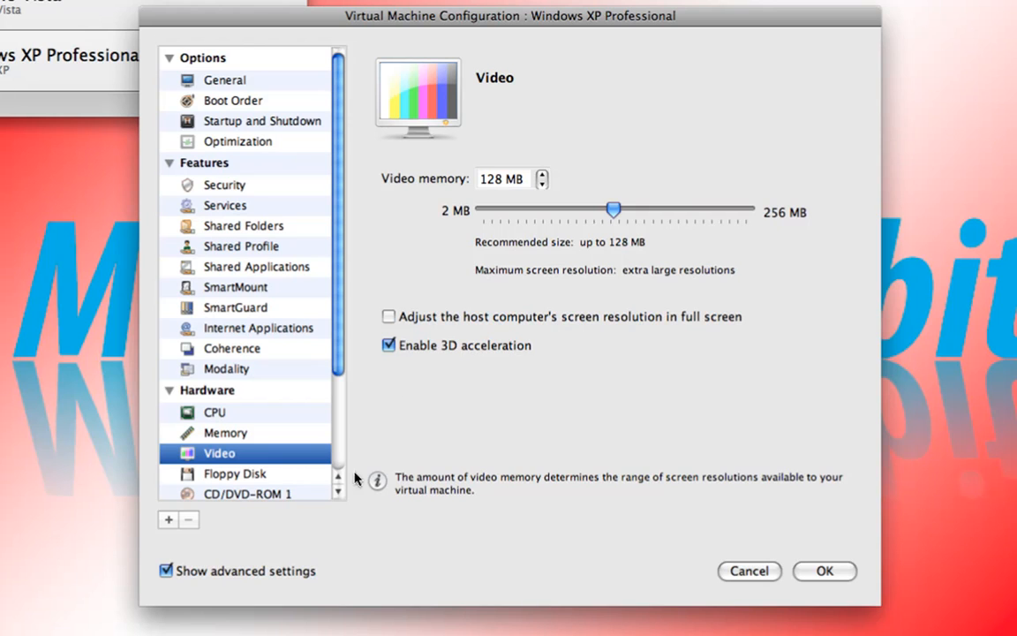
{"action": "scroll", "coordinate": [343, 441], "scroll_direction": "down", "scroll_amount": 5}
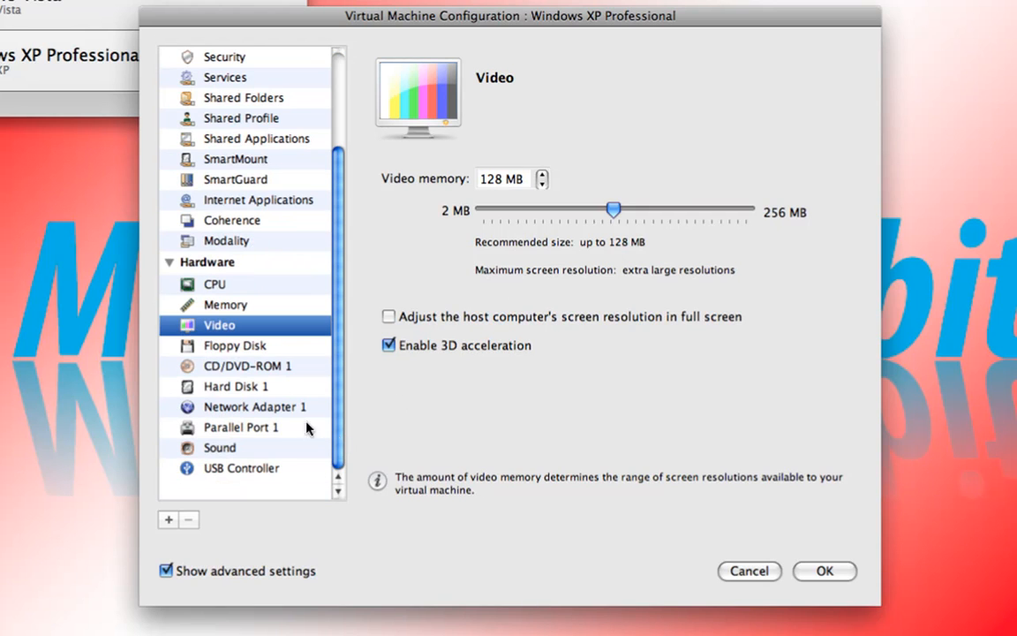
{"action": "left_click", "coordinate": [216, 345]}
{"action": "left_click", "coordinate": [210, 365]}
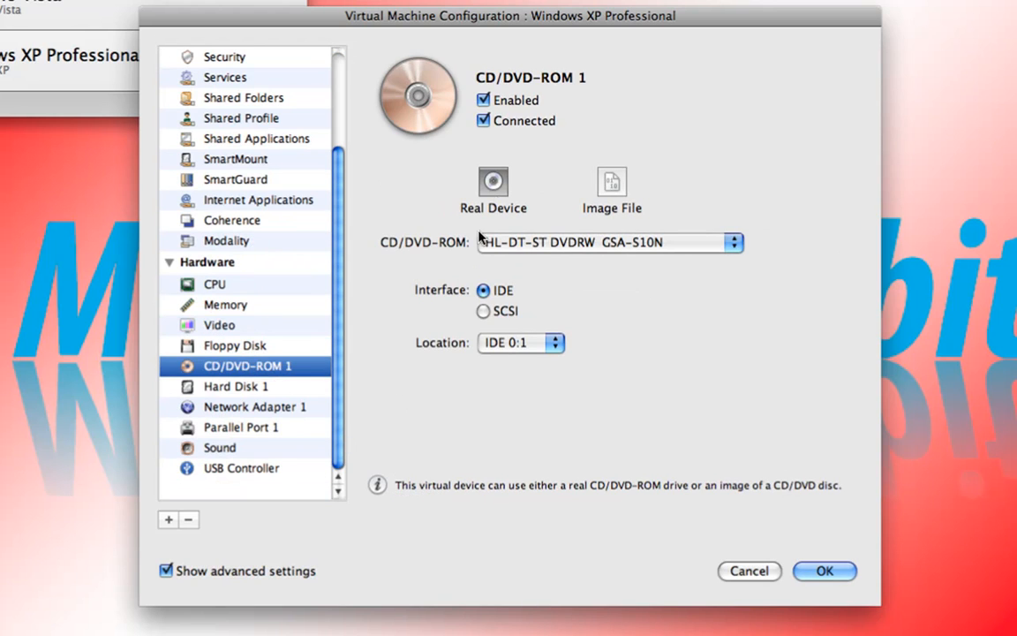
{"action": "left_click", "coordinate": [222, 388]}
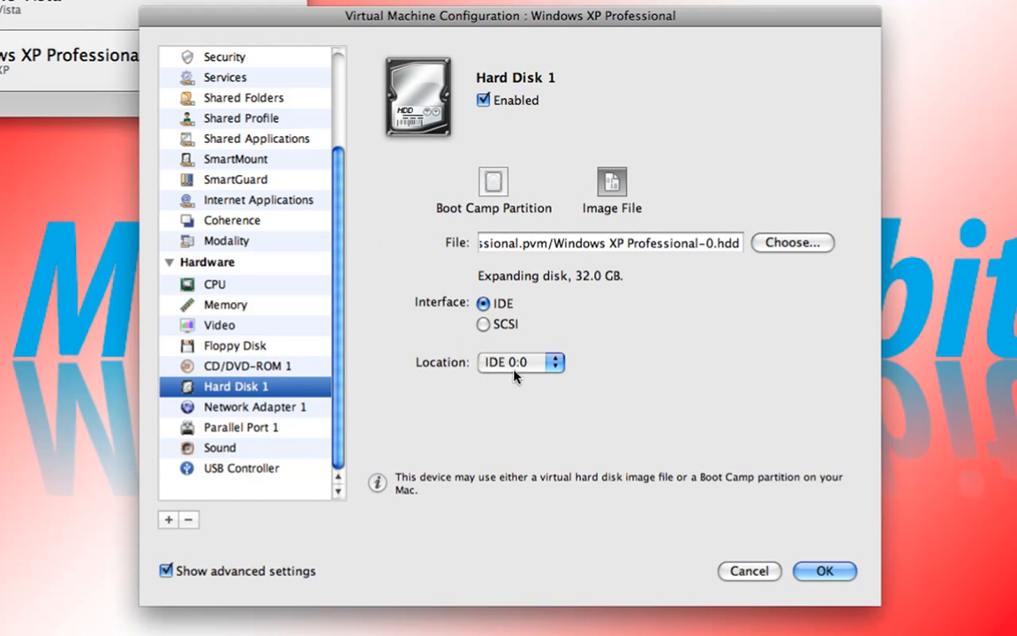
Review the Network Adapter 1, Parallel Port 1, Sound and USB Controller settings, and accept the virtual machine configuration.
{"action": "left_click", "coordinate": [240, 411]}
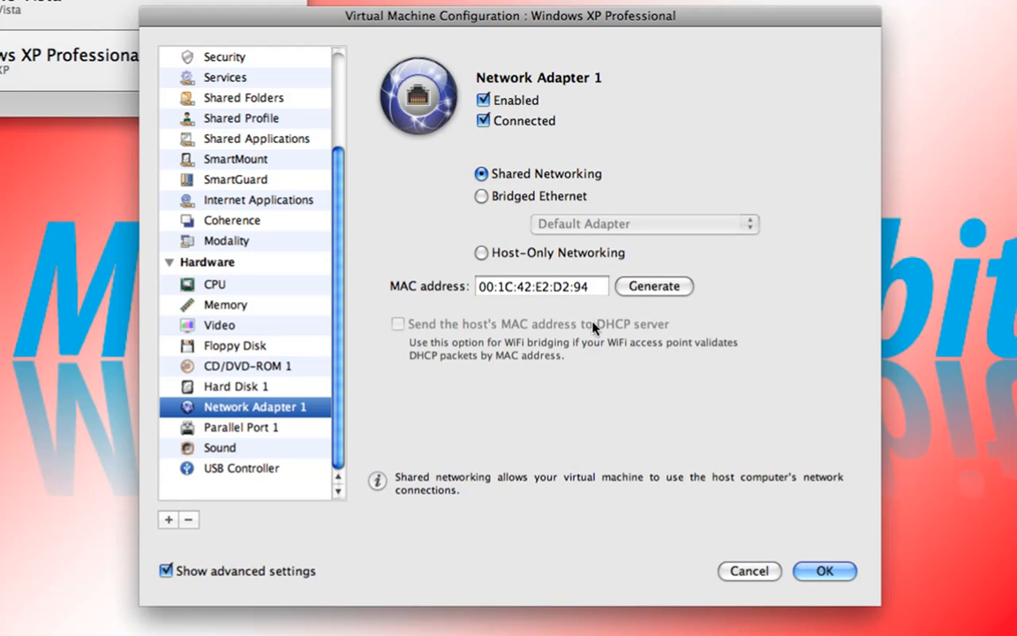
{"action": "left_click", "coordinate": [489, 286]}
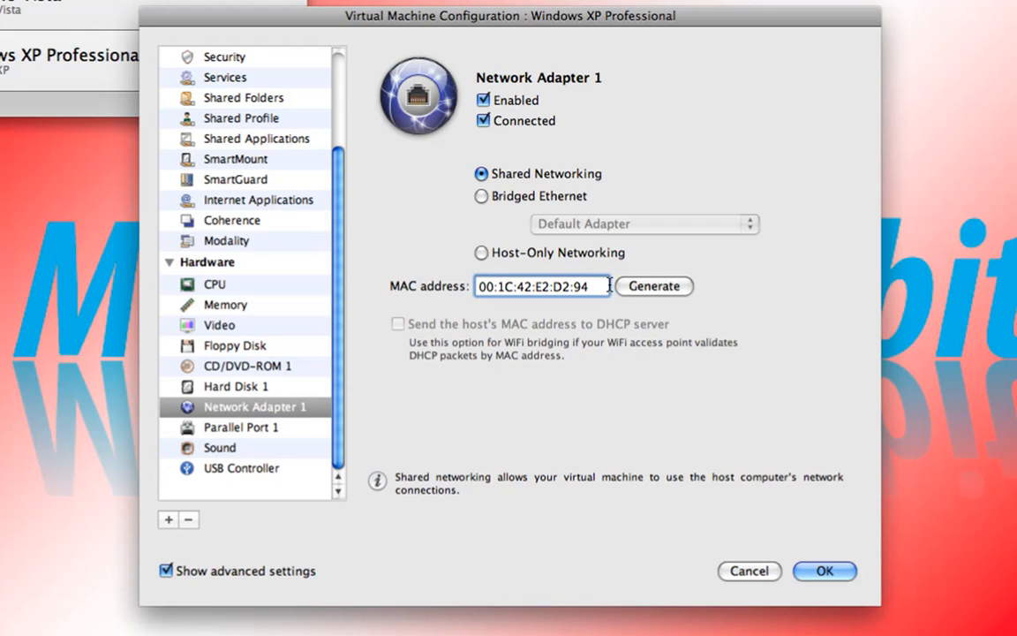
{"action": "left_click", "coordinate": [269, 430]}
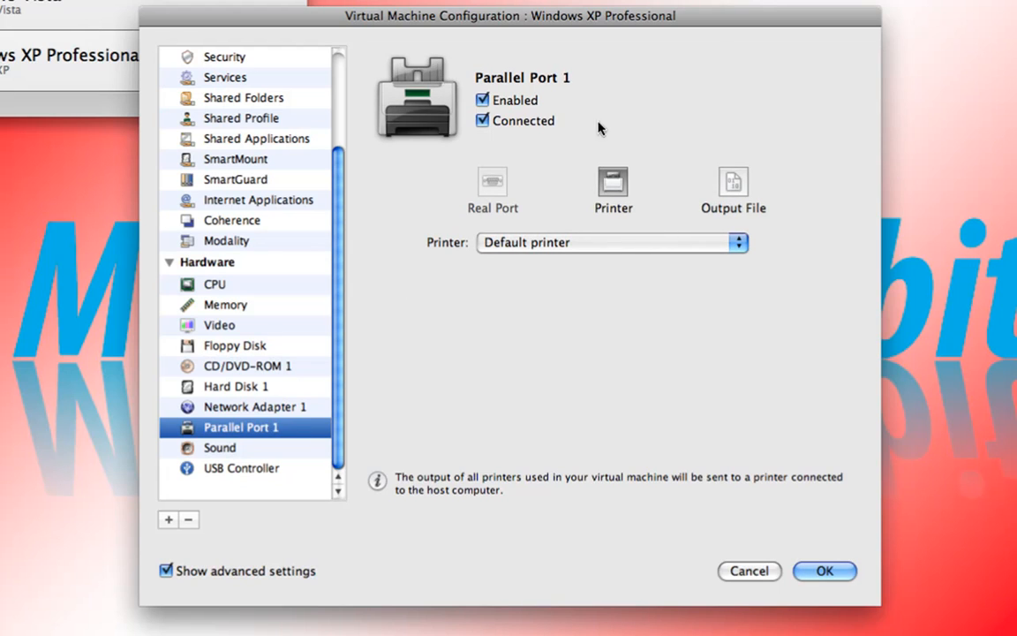
{"action": "left_click", "coordinate": [245, 449]}
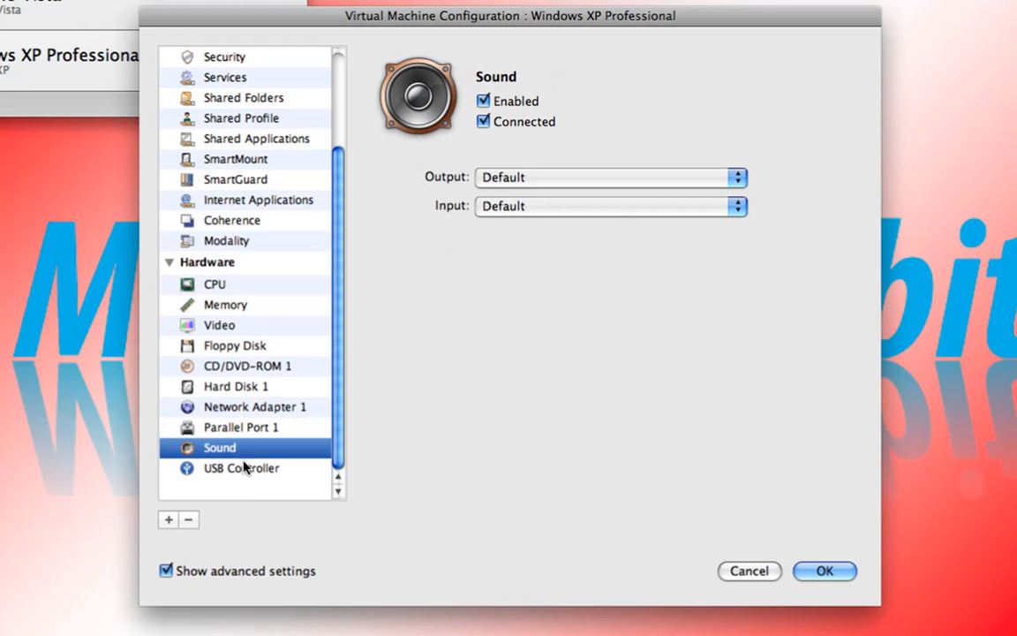
{"action": "left_click", "coordinate": [245, 470]}
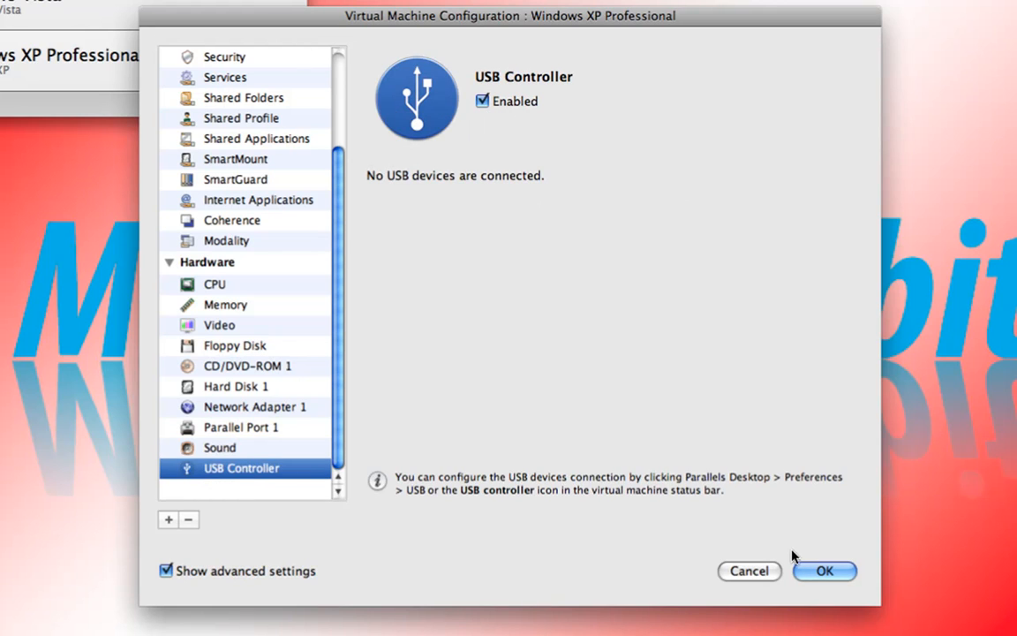
{"action": "left_click", "coordinate": [813, 570]}
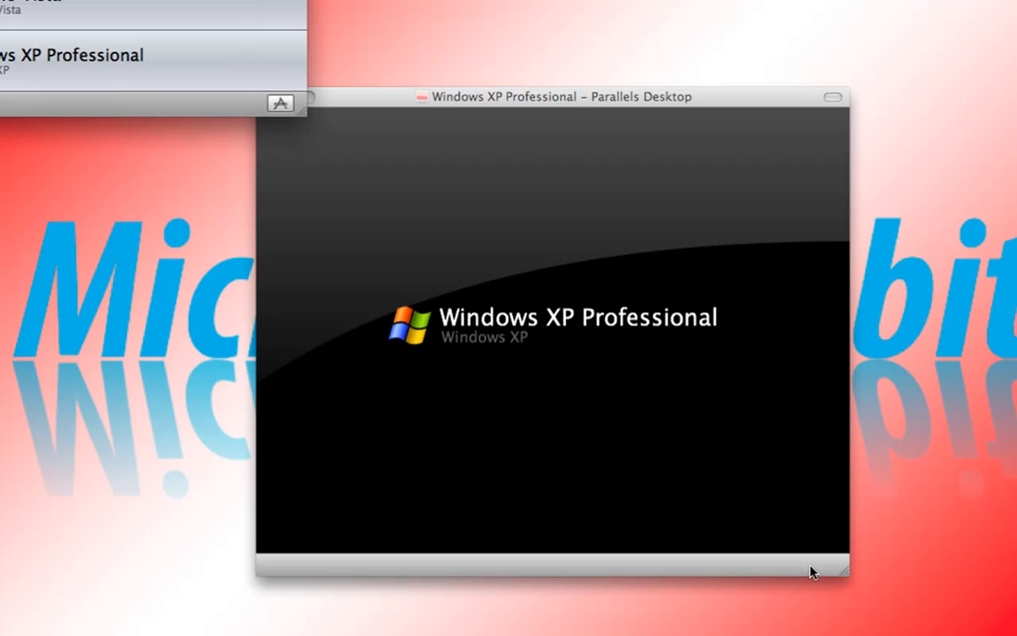
{"action": "left_click", "coordinate": [637, 314]}
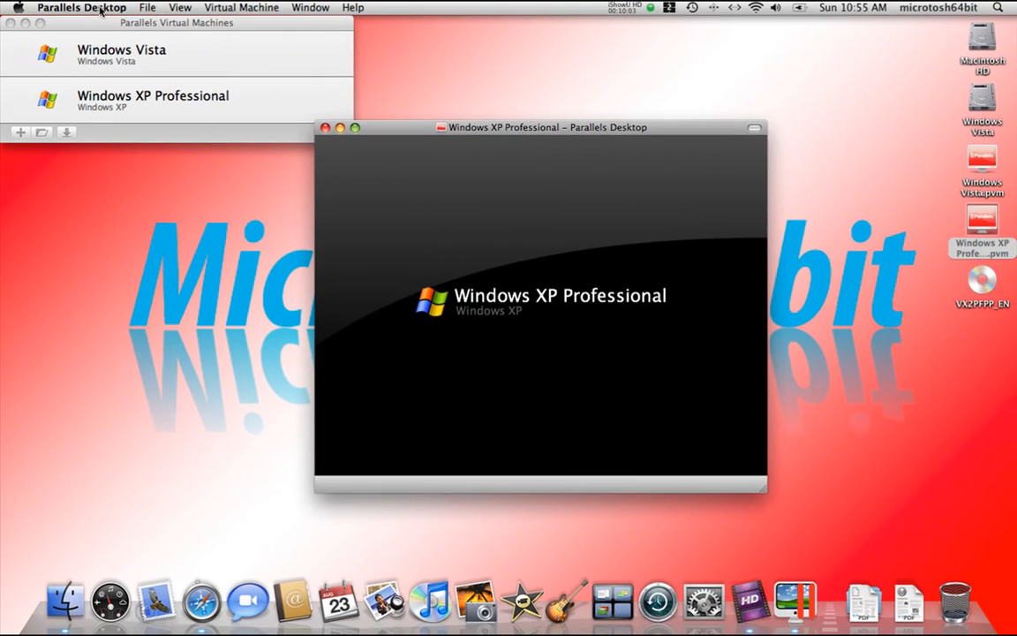
Switch to the episode outline PDF in Safari to check the Coherence Mode entry, and return to the Parallels Desktop workspace.
{"action": "key", "text": "ctrl+Left"}
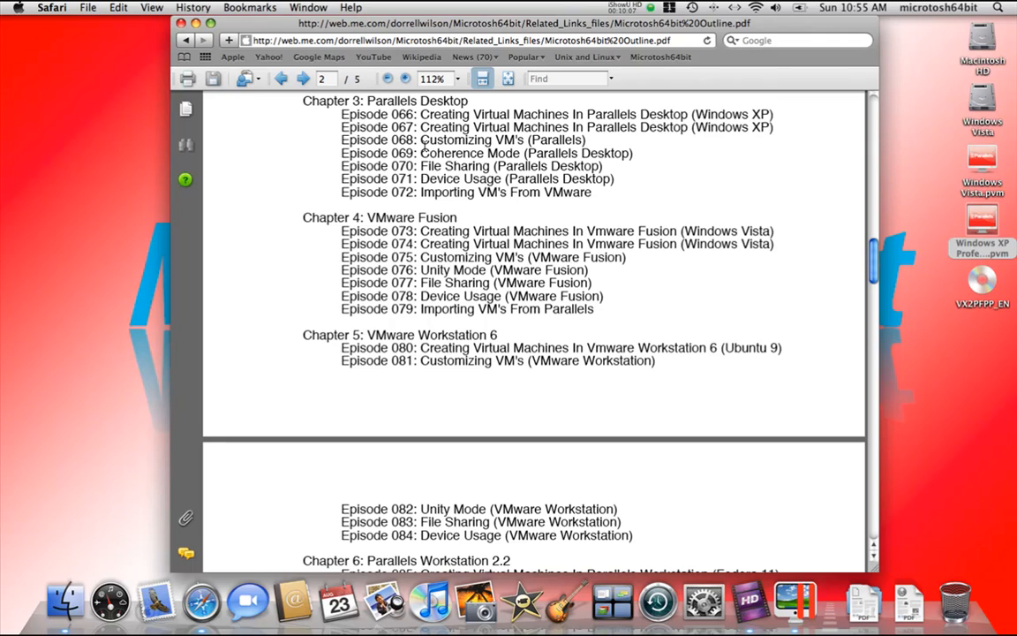
{"action": "left_click_drag", "start_coordinate": [421, 155], "coordinate": [531, 153]}
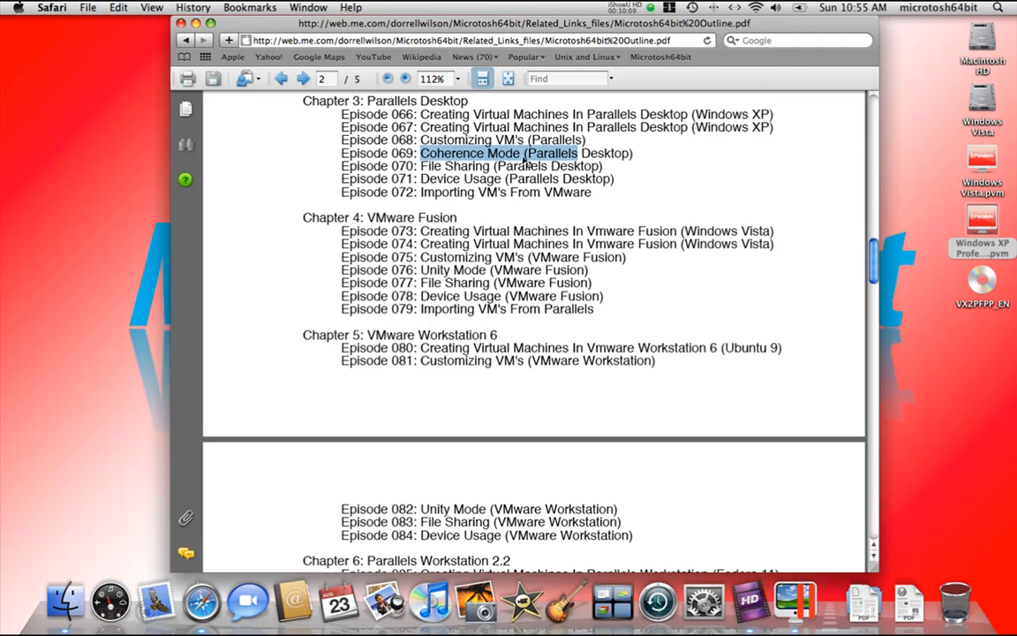
{"action": "left_click", "coordinate": [513, 156]}
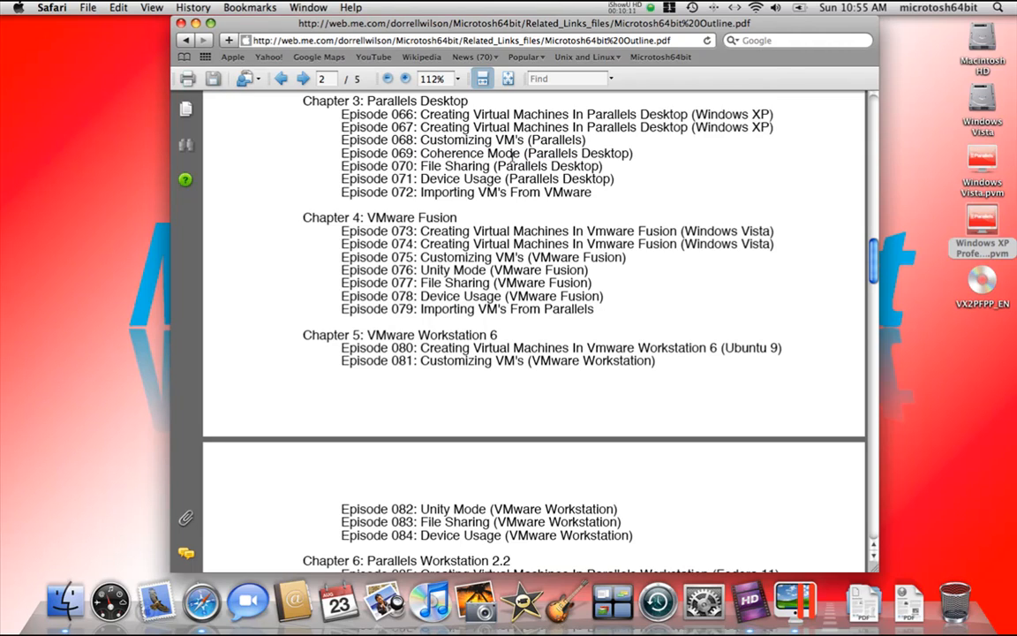
{"action": "key", "text": "ctrl+Right"}
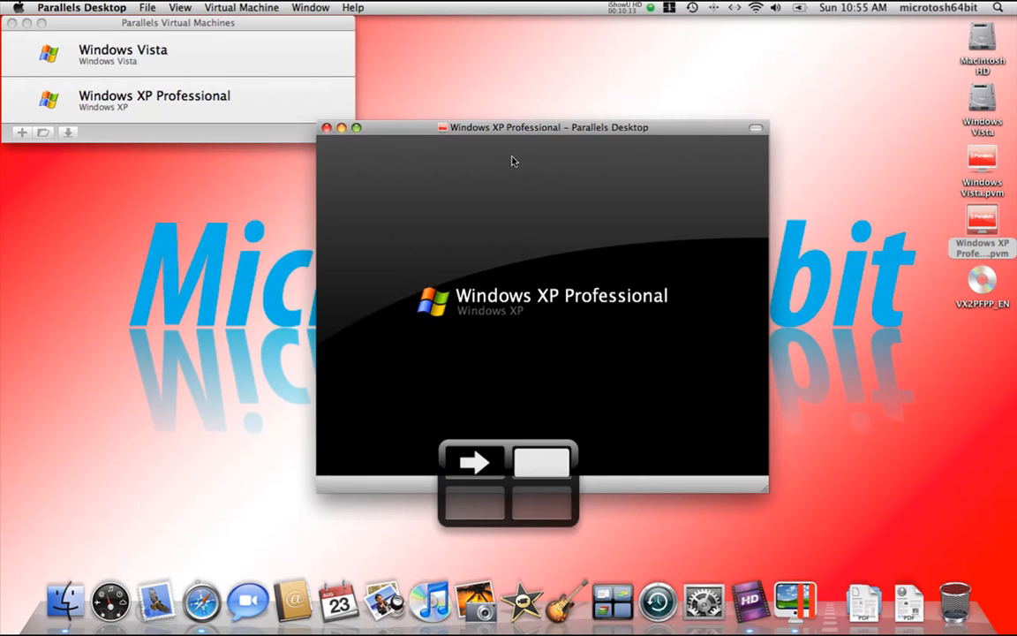
{"action": "left_click", "coordinate": [668, 59]}
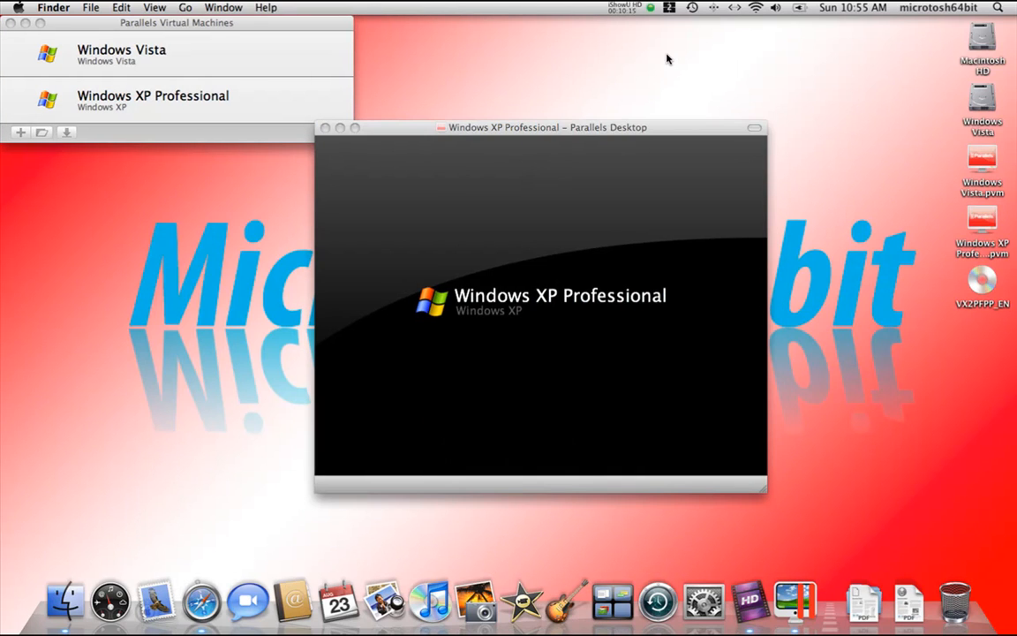